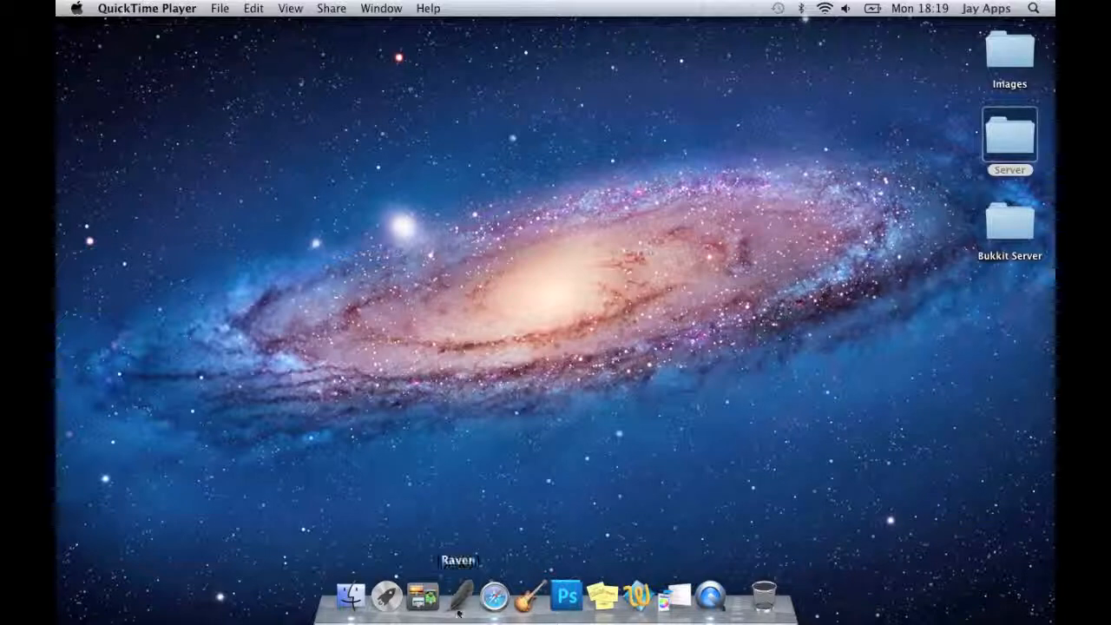
Switch to Safari, go to minecraft.net and open the game's download page offering the multiplayer server file
click(494, 595)
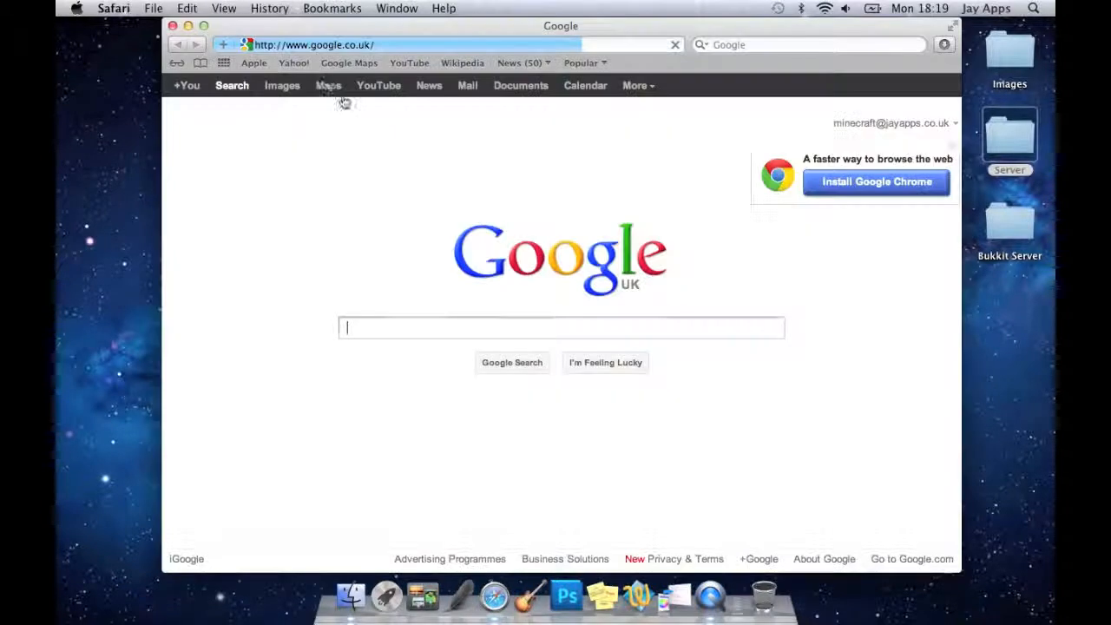
click(309, 45)
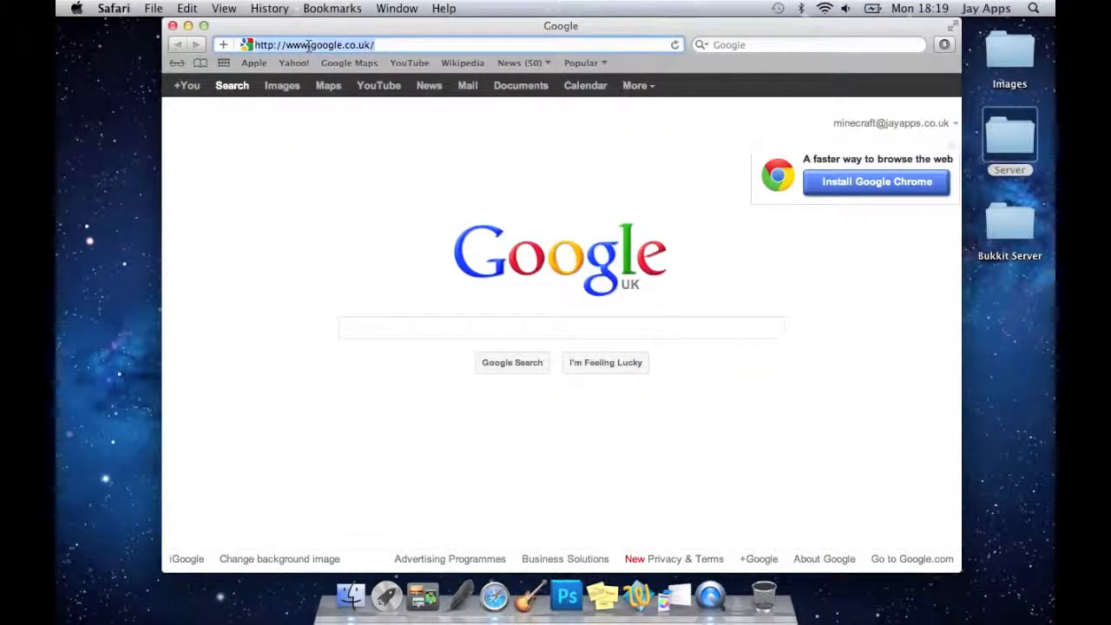
text(minecraft.net/)
key(Return)
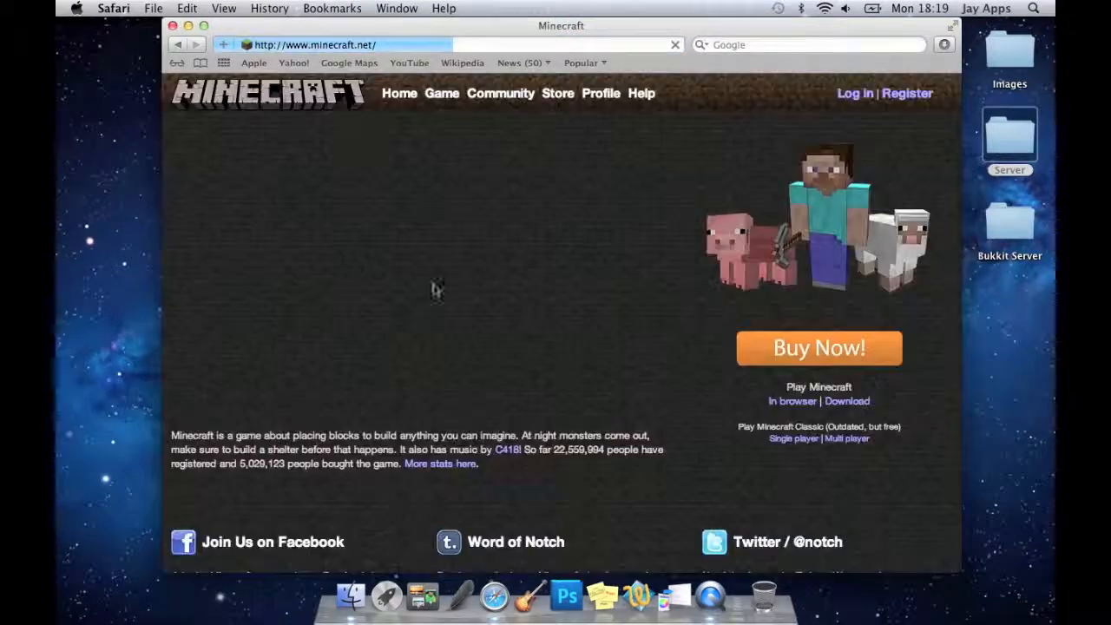
click(859, 404)
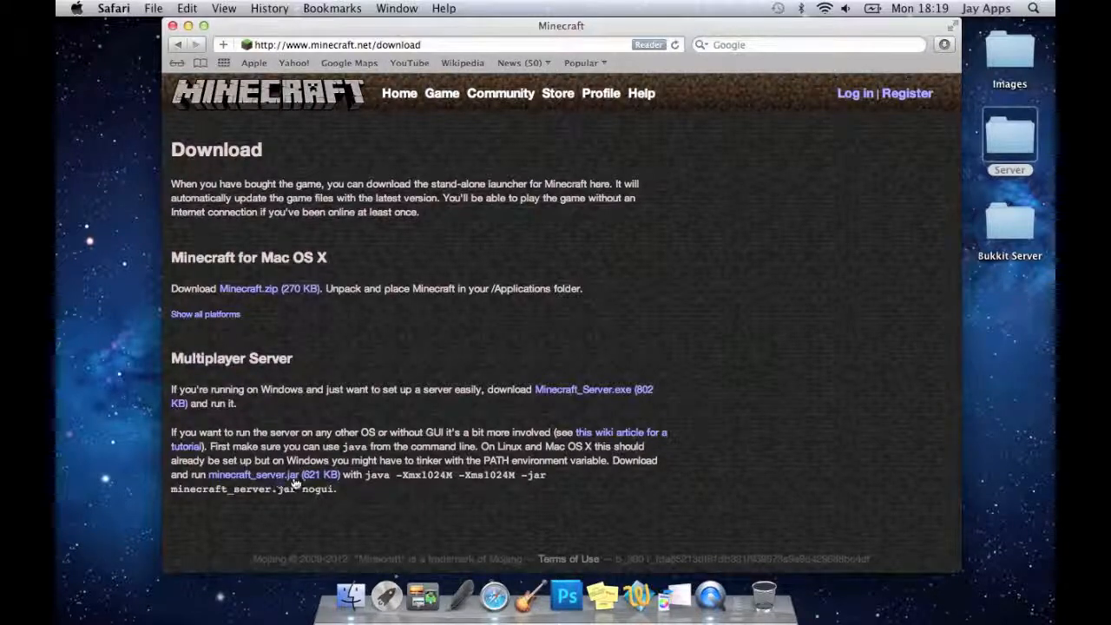
Download the Port Map application from its page on codingmonkeys.de and close the browser window
click(437, 45)
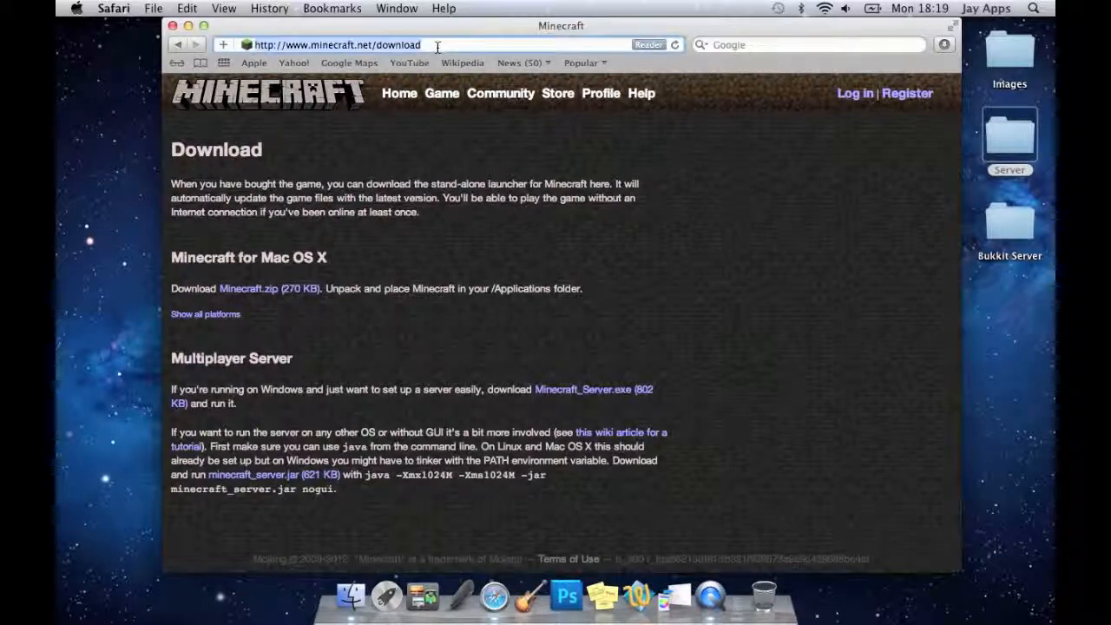
text(codingmonkeys.de/)
key(Return)
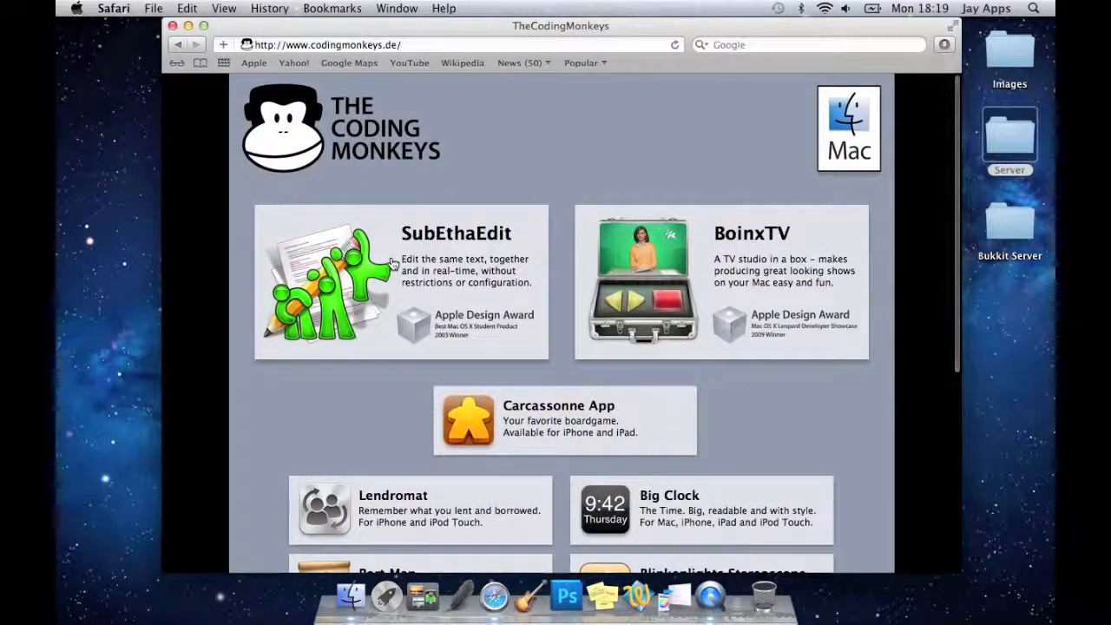
scroll(463, 355, down, 5)
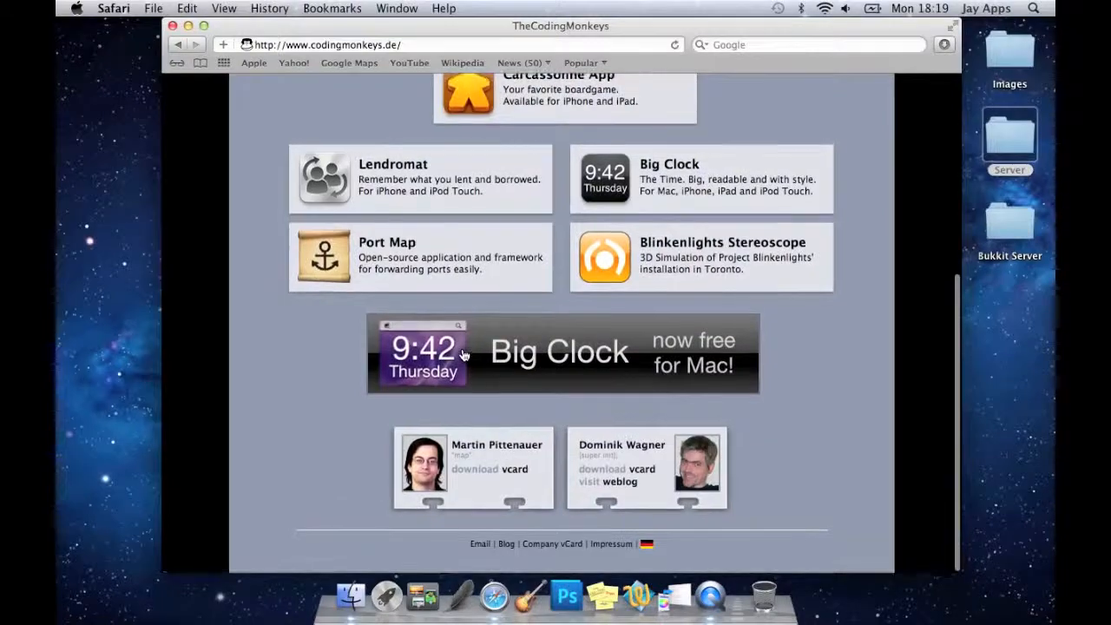
click(419, 266)
scroll(419, 270, down, 7)
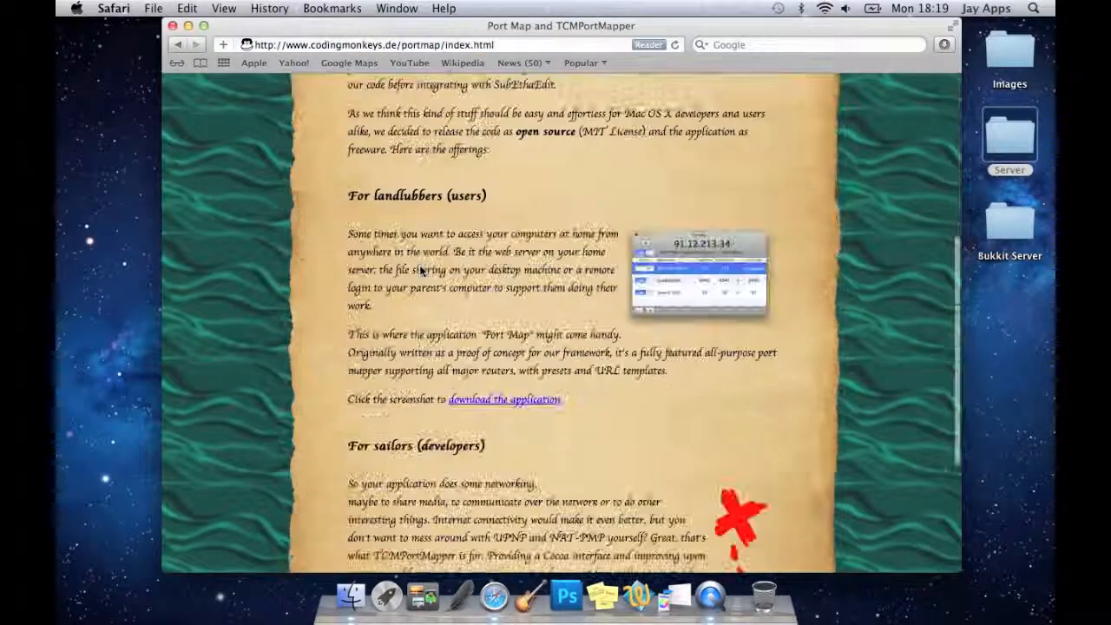
click(545, 402)
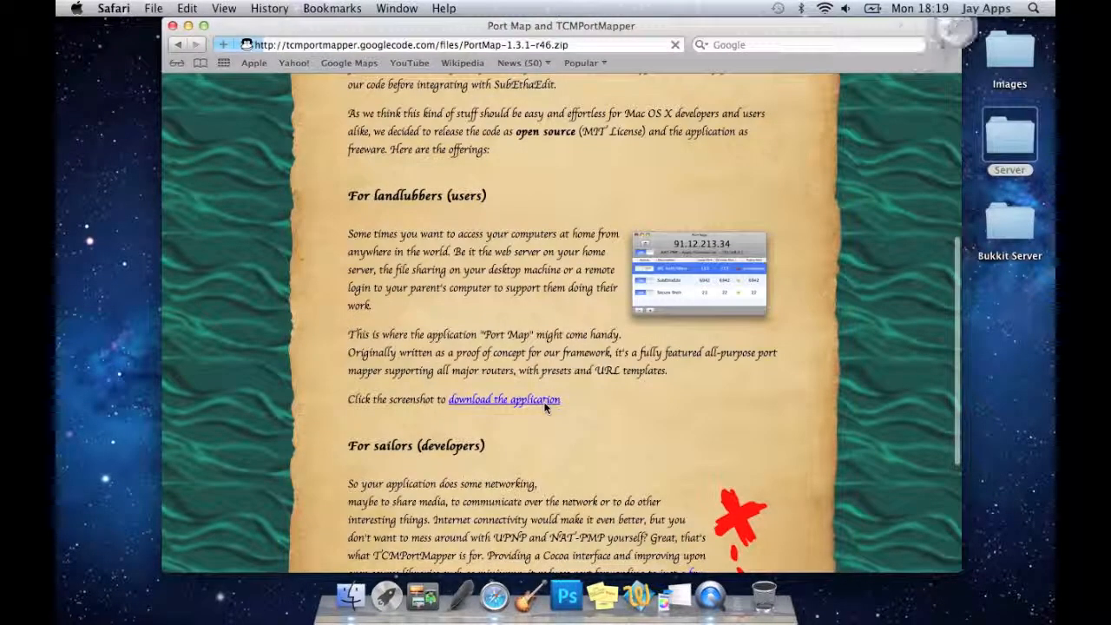
click(172, 25)
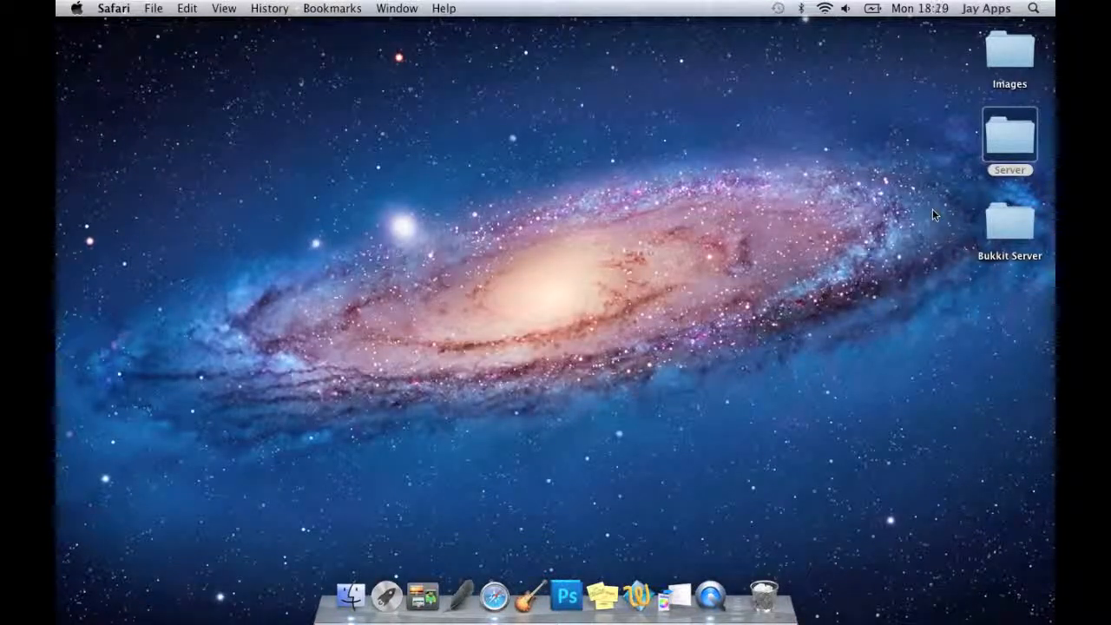
Open the Server folder from the desktop and move its window higher up on the screen
click(983, 158)
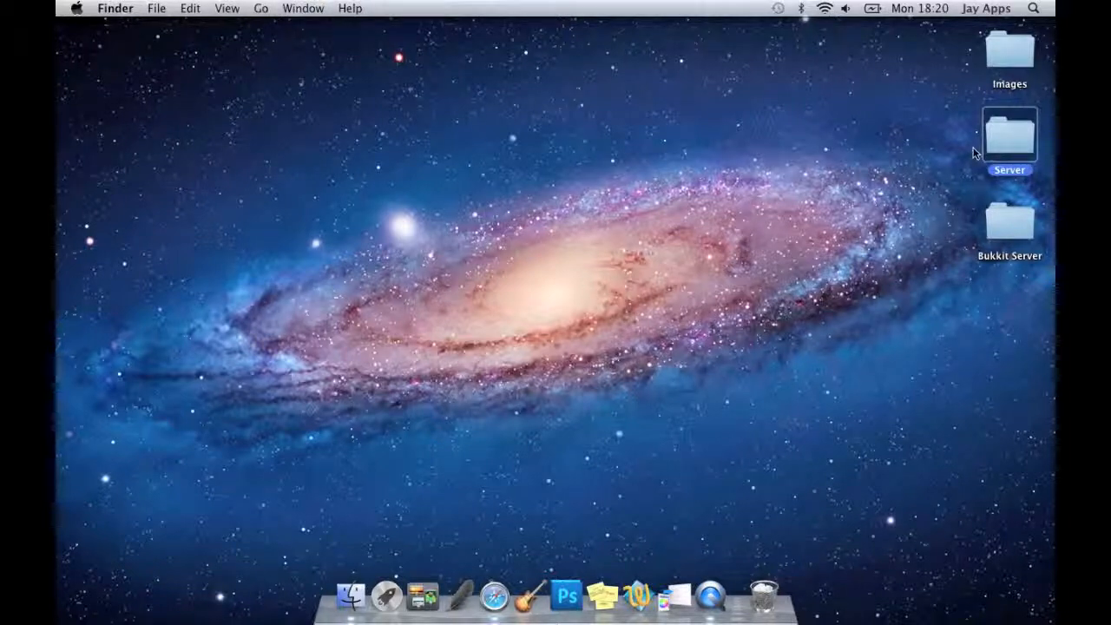
key(super+o)
drag(451, 218, 485, 112)
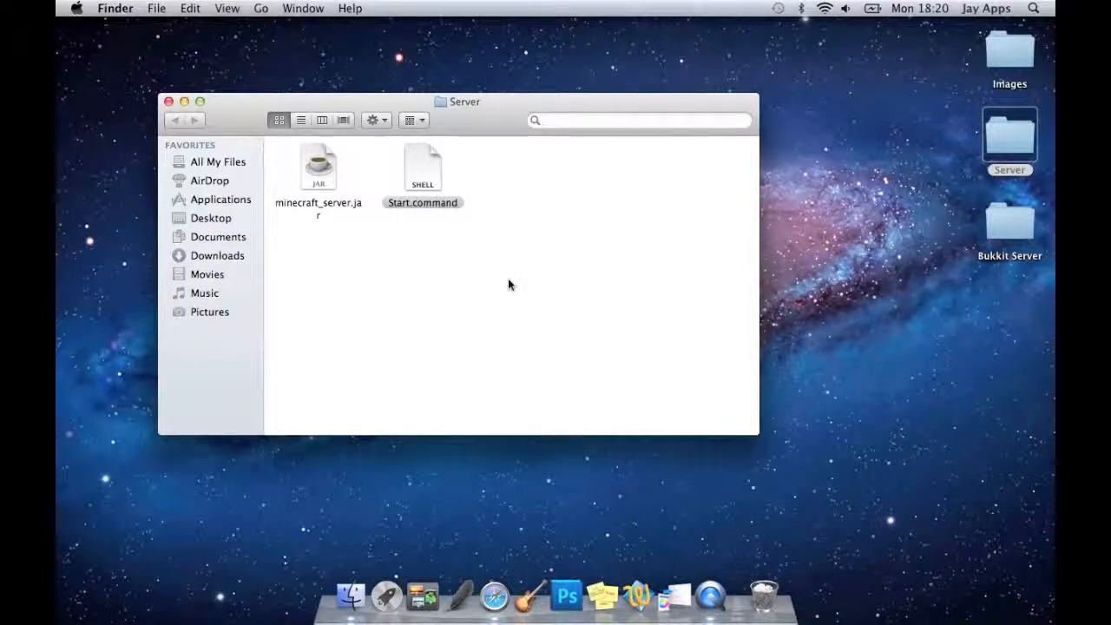
Find and launch Port Map with Spotlight, allow automatic update checks, and move its window off the Server folder's files
key(super+space)
text(qu)
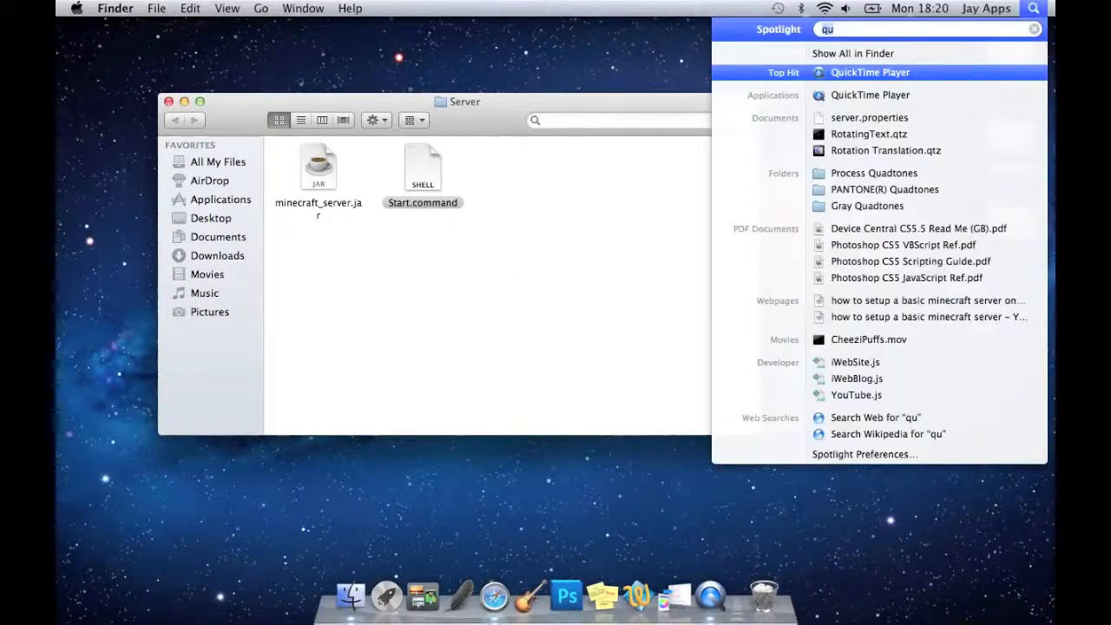
key(BackSpace)
key(BackSpace)
text(po)
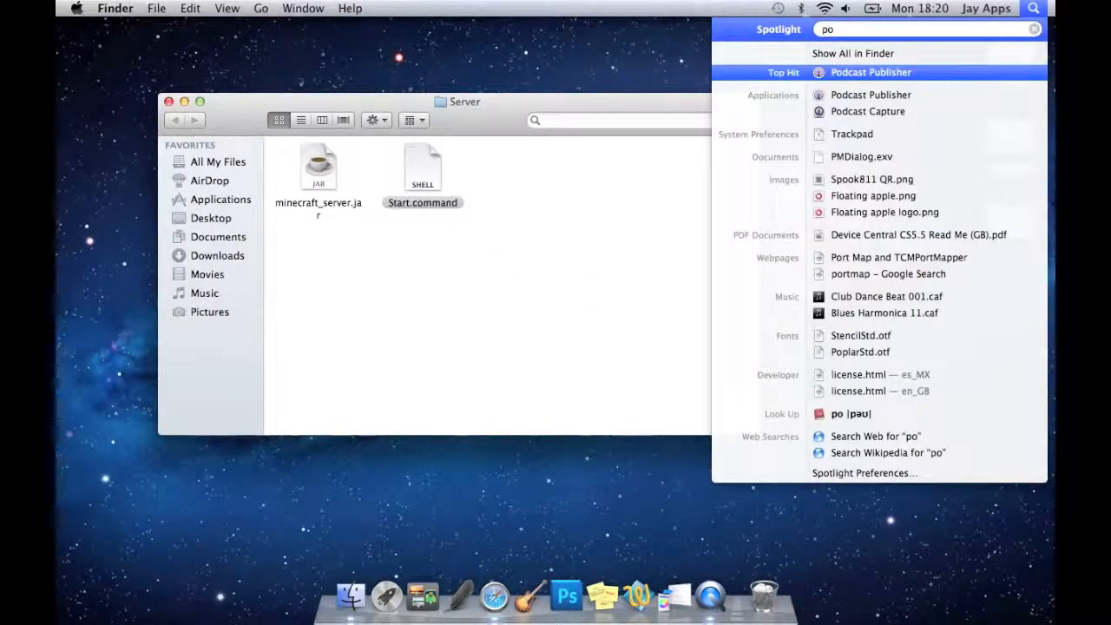
text(rt)
key(Down)
key(Down)
key(Return)
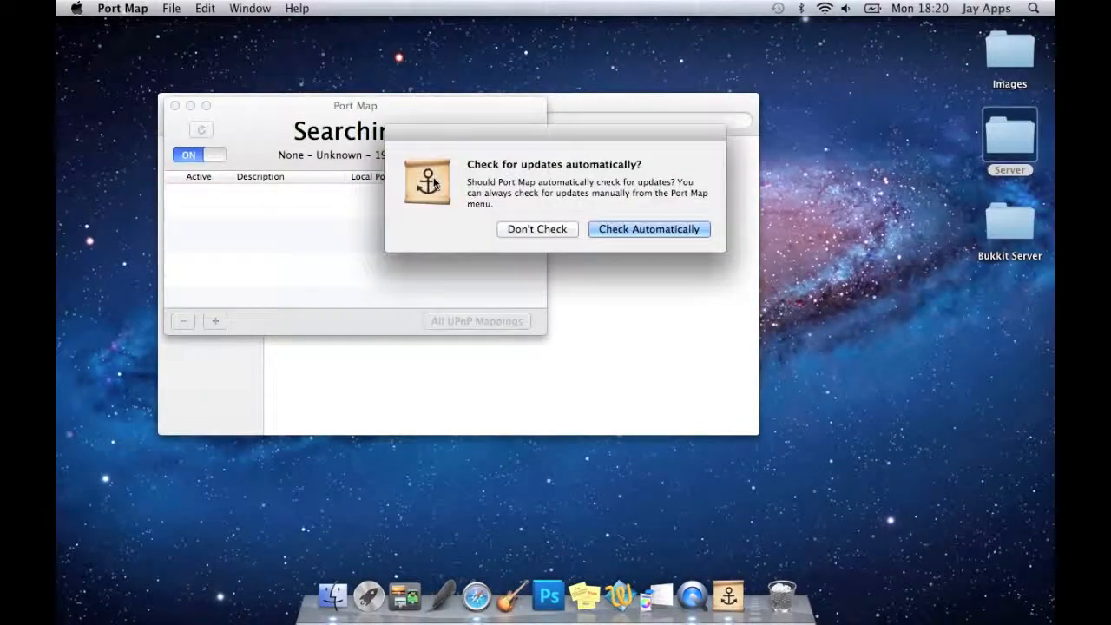
click(607, 231)
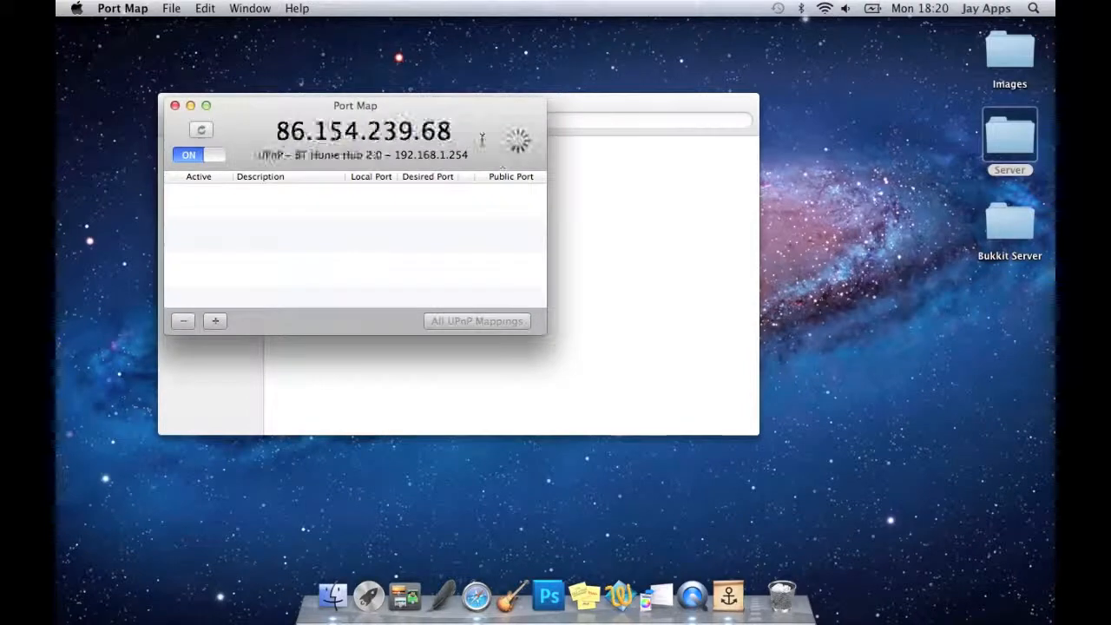
drag(469, 111, 913, 327)
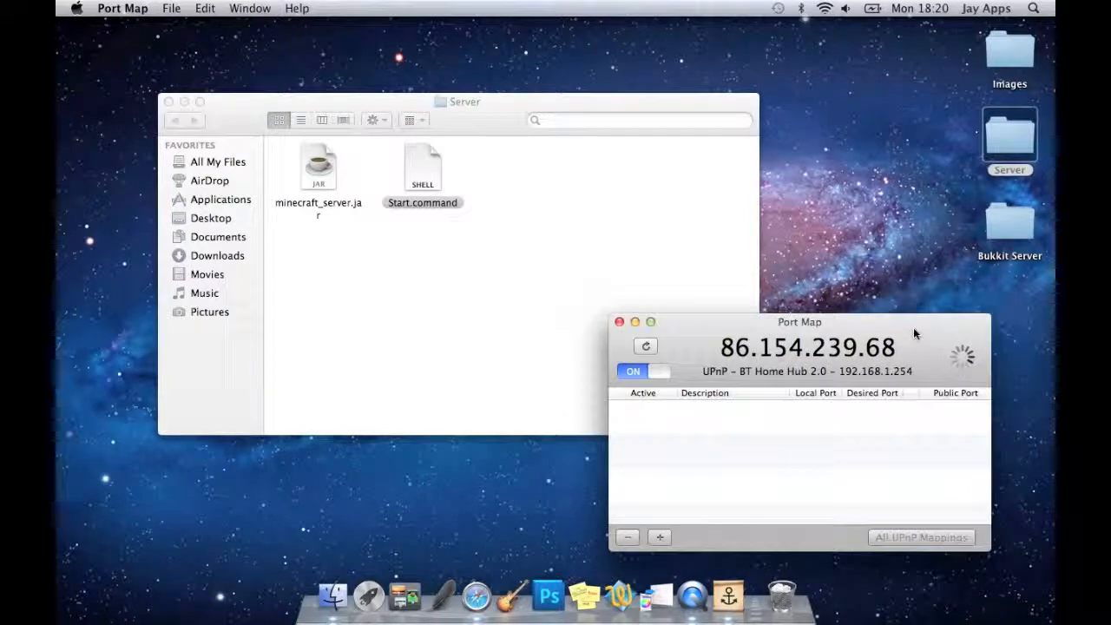
Add a TCP port mapping described as Demo with local and public port 25565, and move the Port Map window aside
click(659, 538)
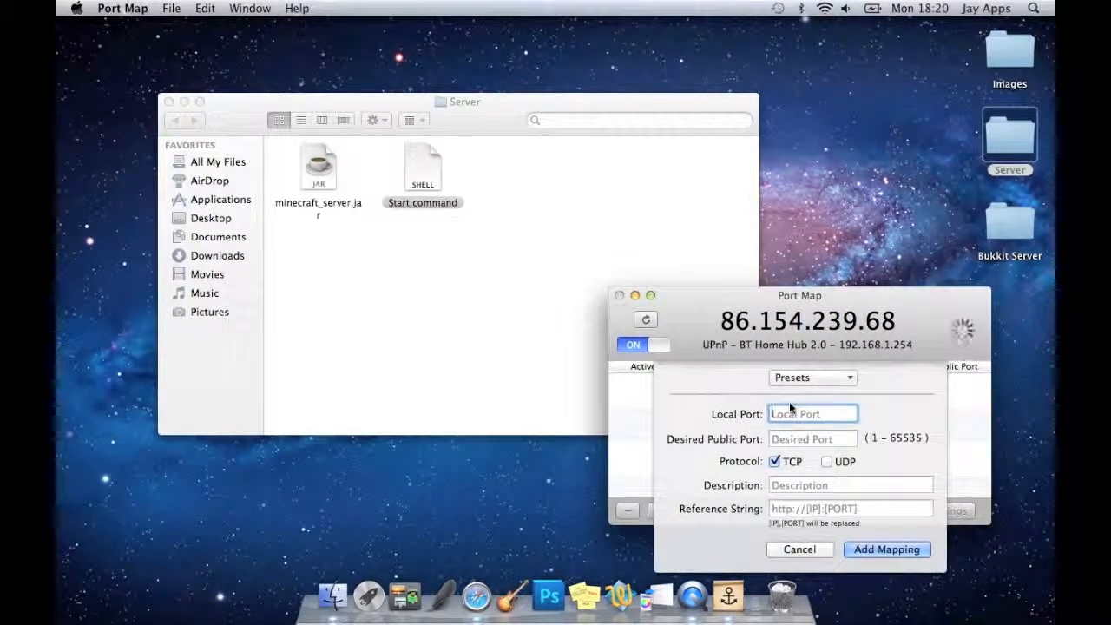
text(25565)
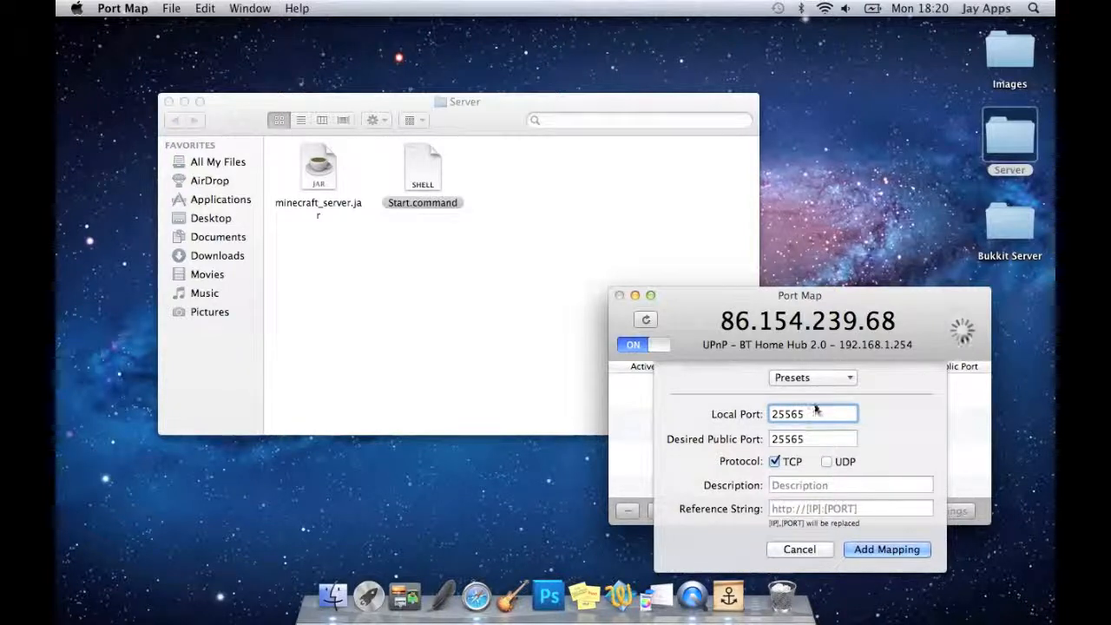
click(783, 488)
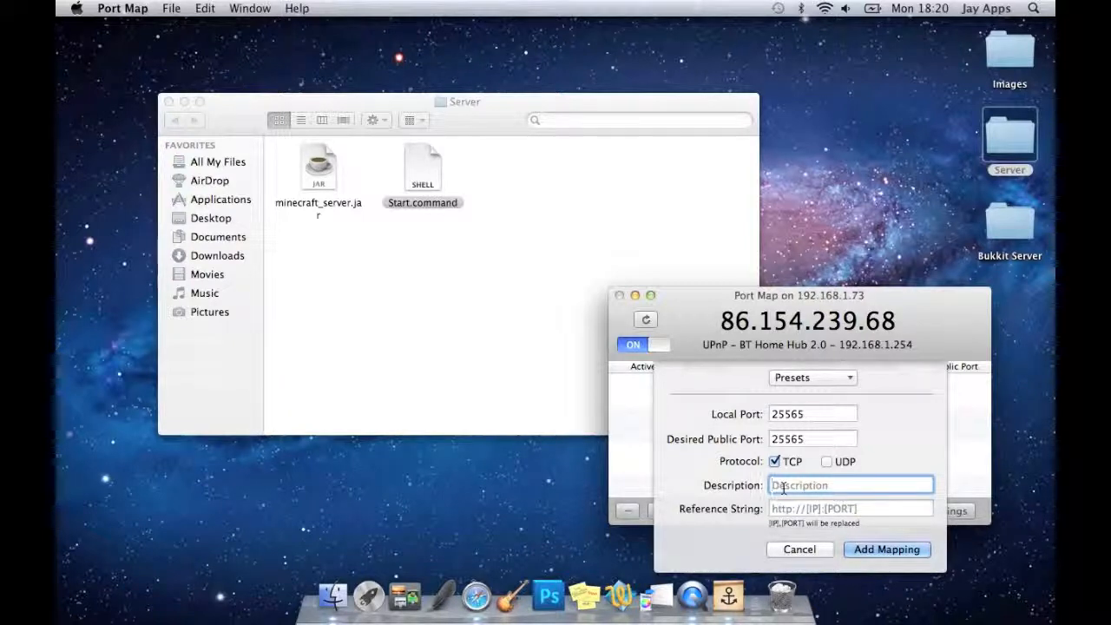
text(Demo)
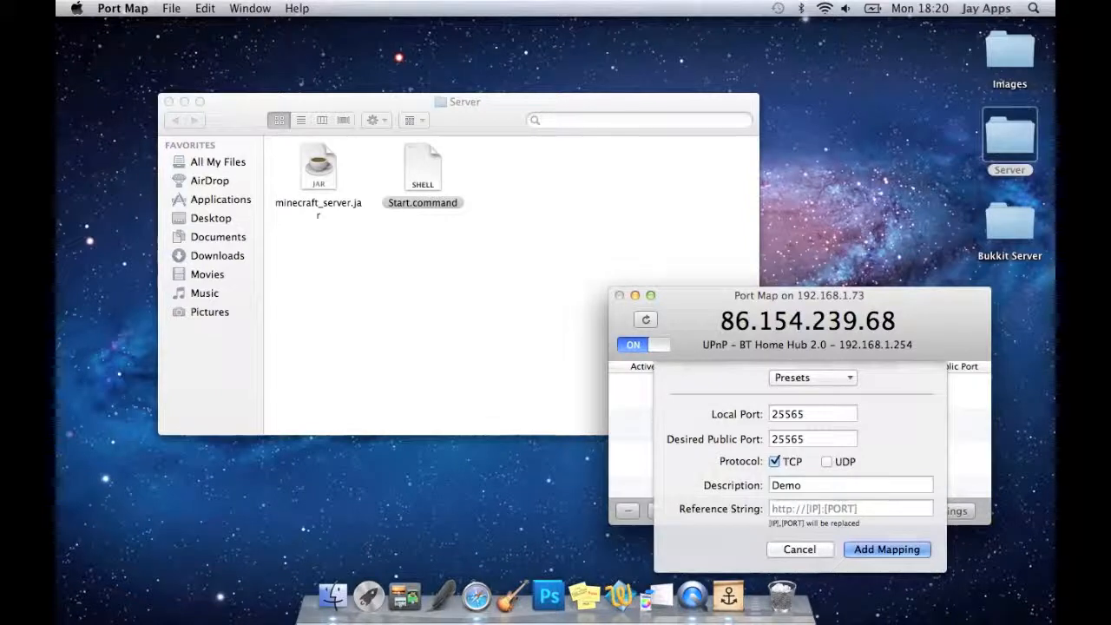
key(Return)
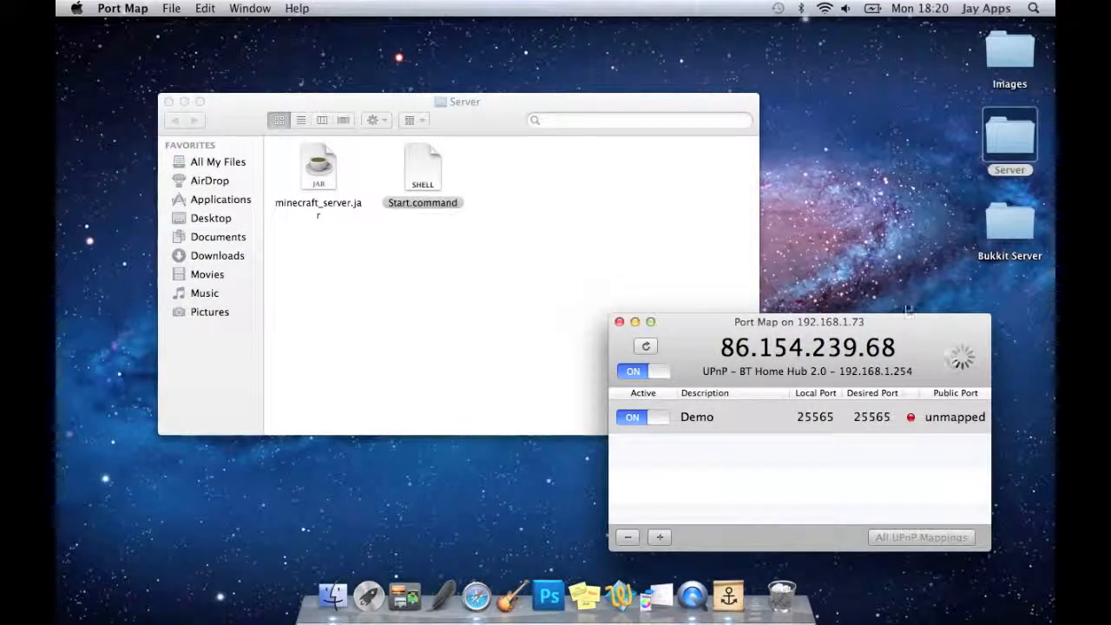
drag(930, 331, 987, 46)
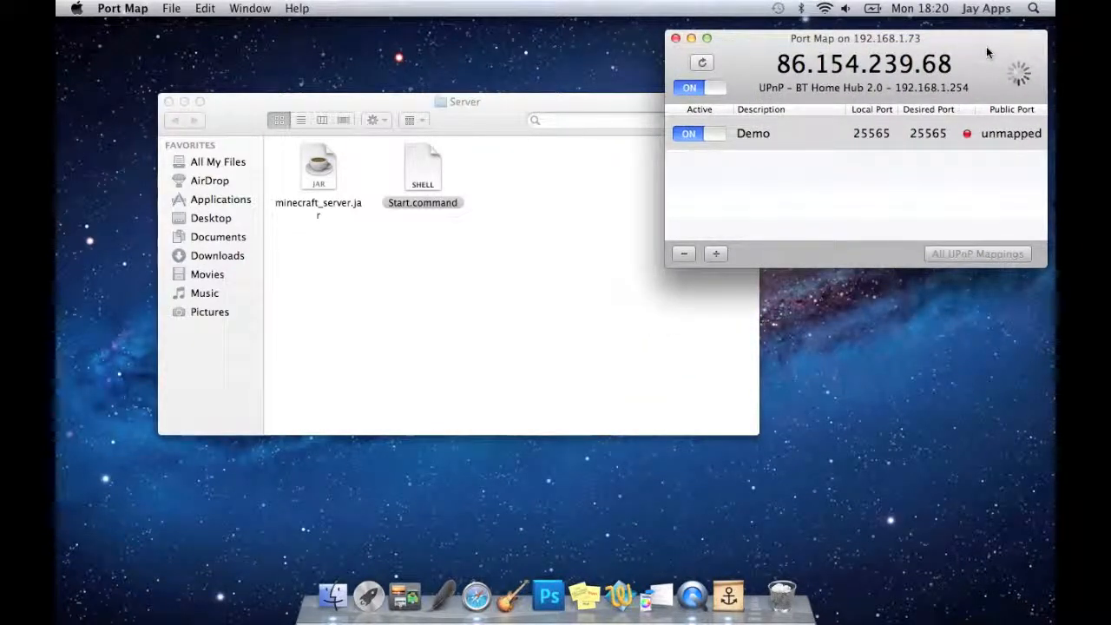
Open the Start.command file from the Server folder in TextEdit
click(461, 206)
click(433, 179)
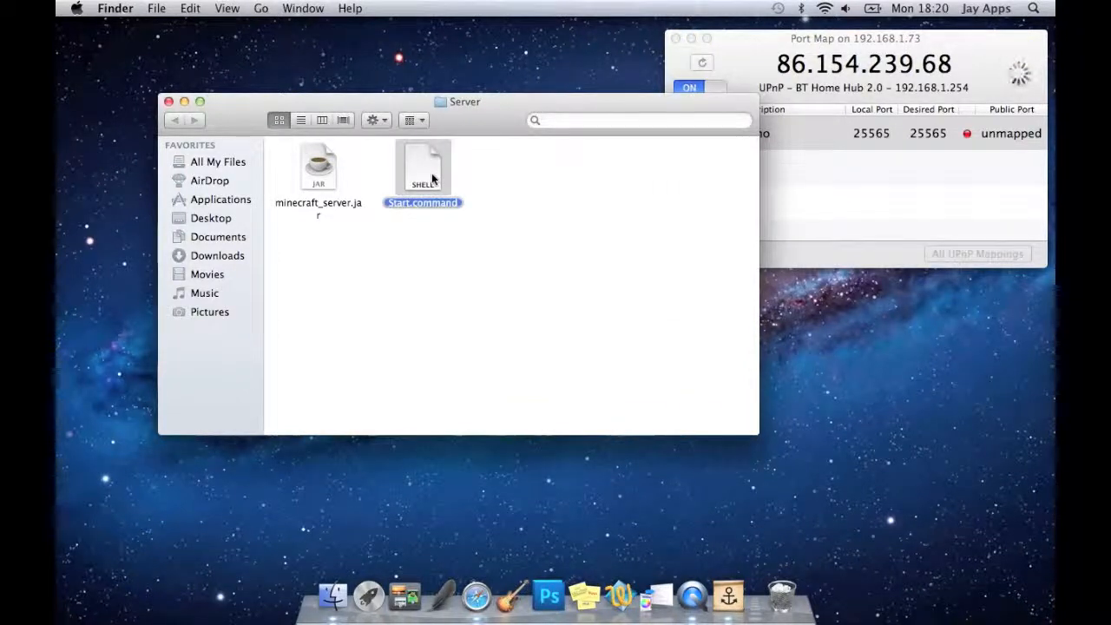
right_click(432, 179)
mouse_move(530, 196)
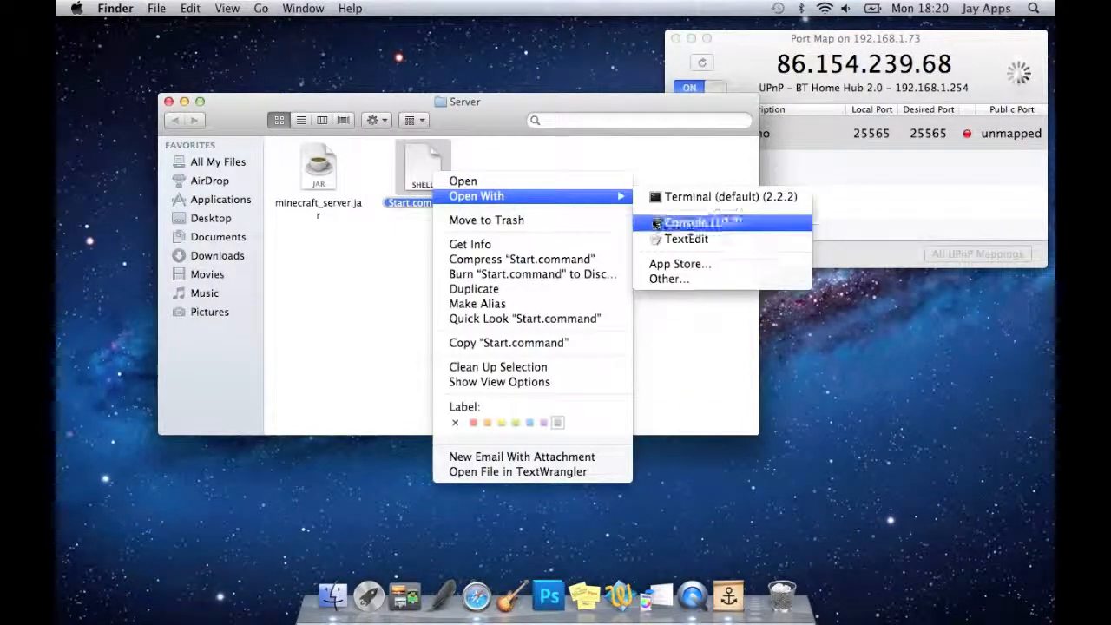
click(660, 239)
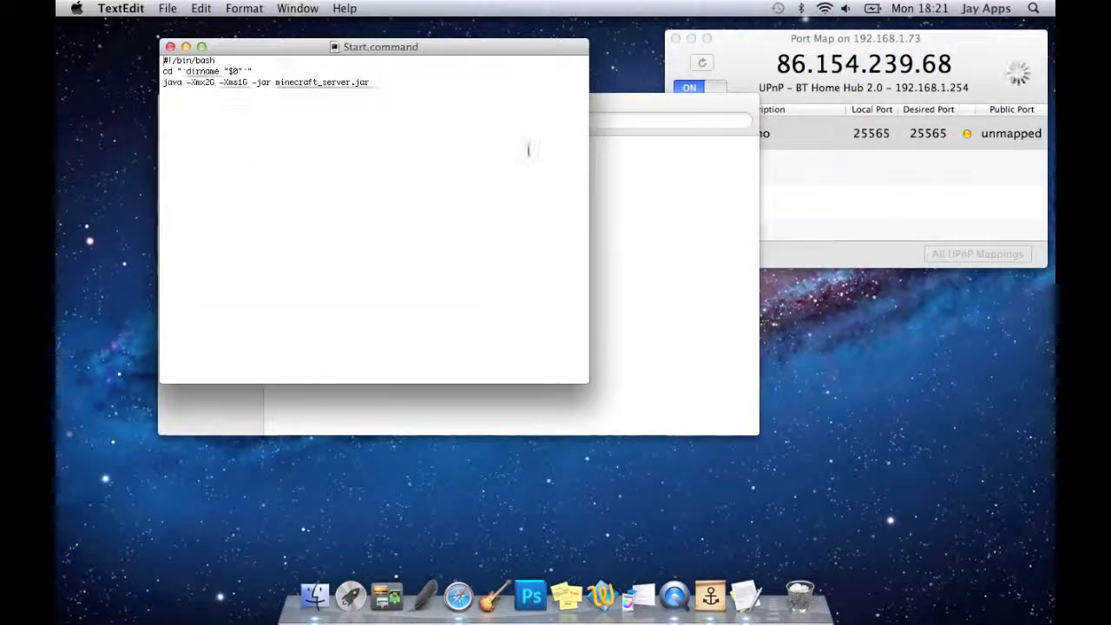
click(167, 8)
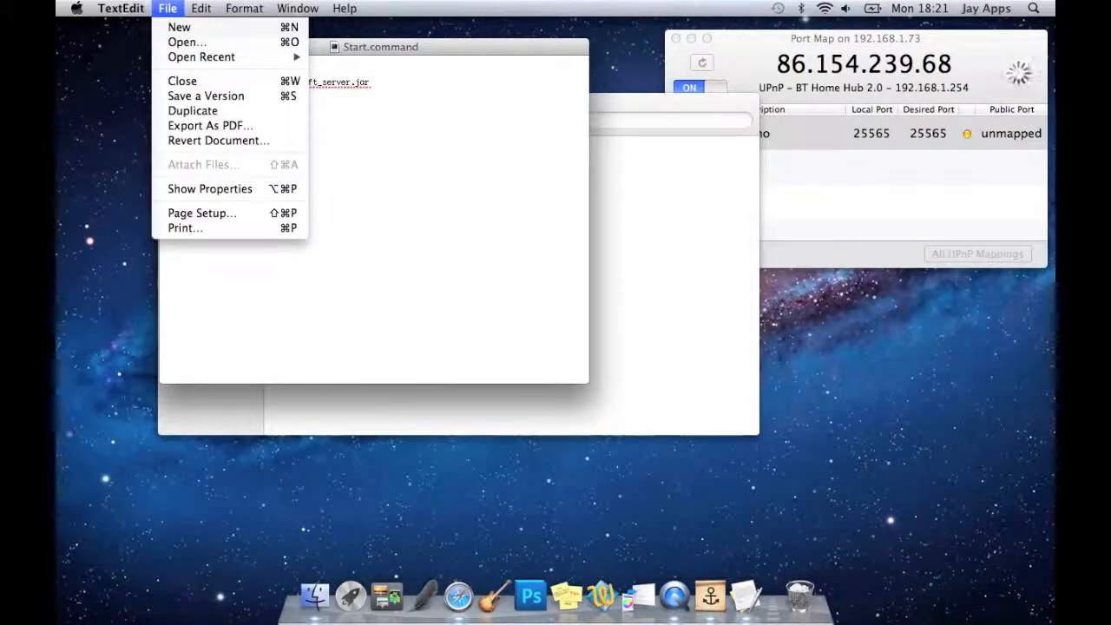
mouse_move(200, 7)
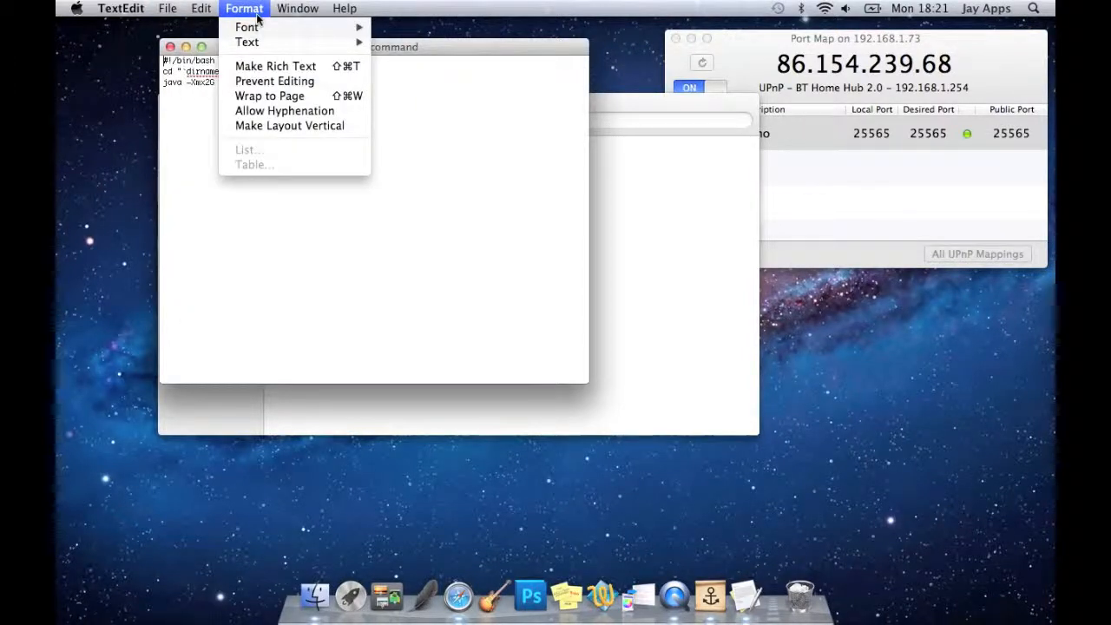
click(198, 156)
Create a new TextEdit document, move it below the Start.command text, and convert it to plain text
click(167, 7)
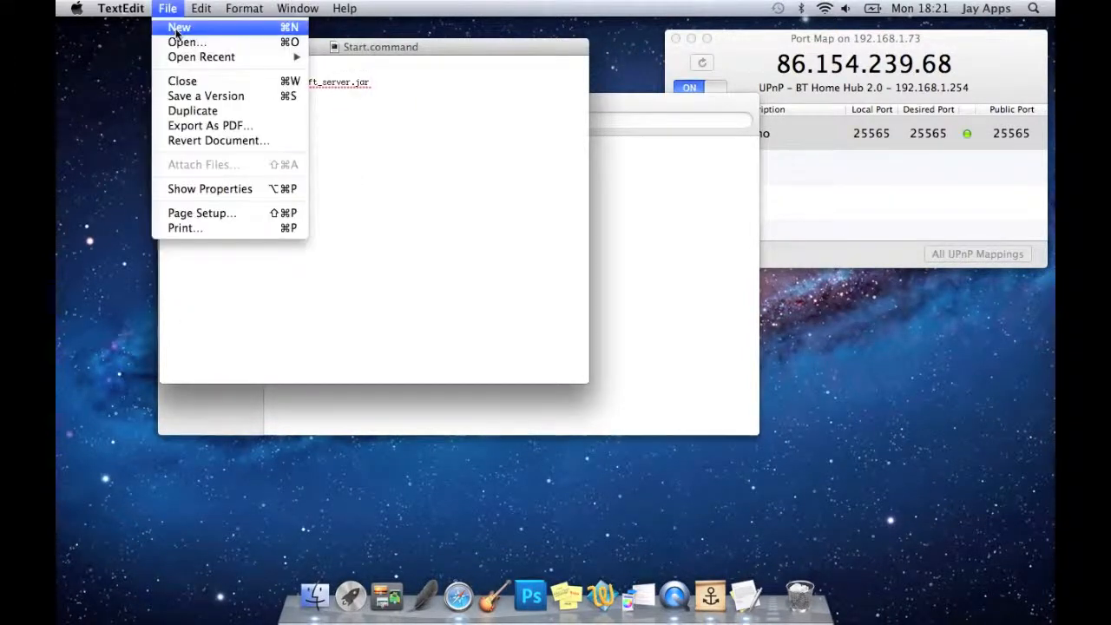
click(178, 31)
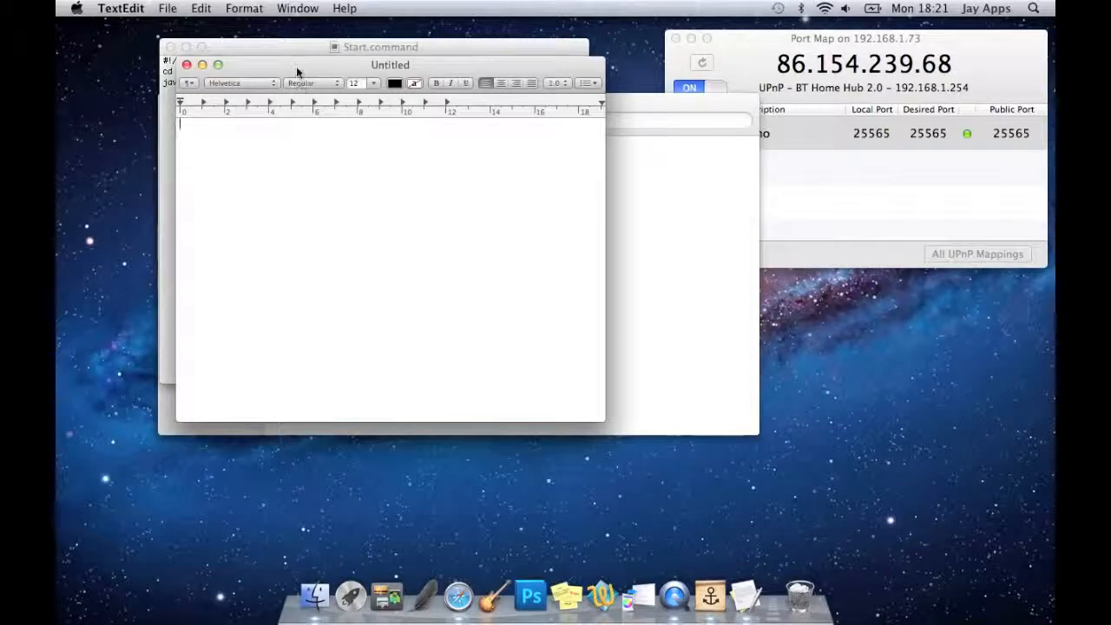
drag(295, 72, 333, 145)
click(201, 8)
mouse_move(256, 9)
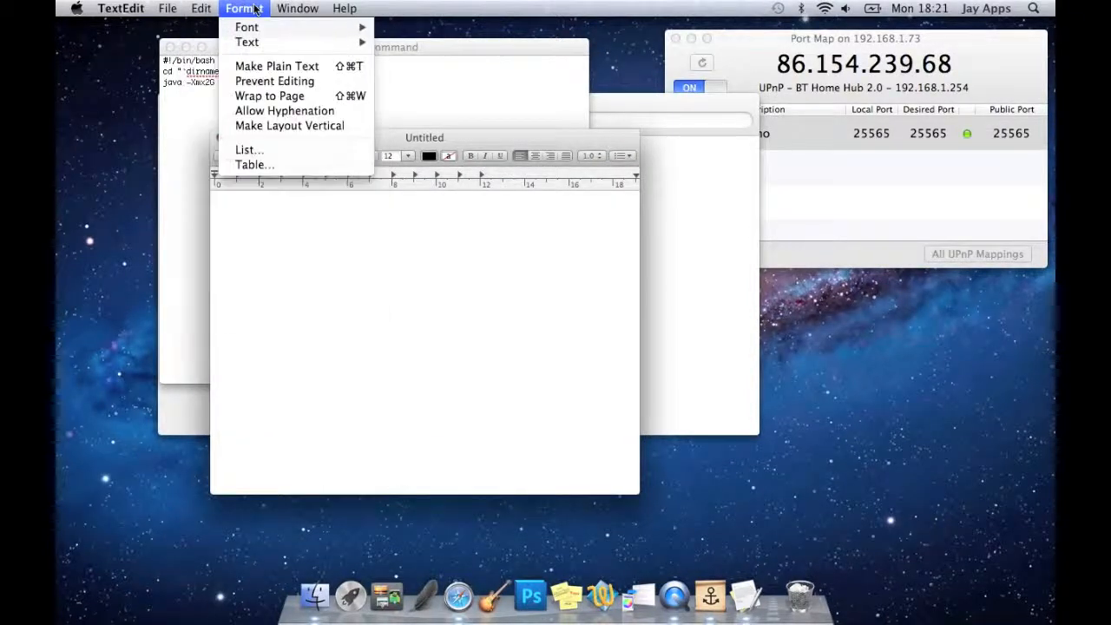
click(257, 68)
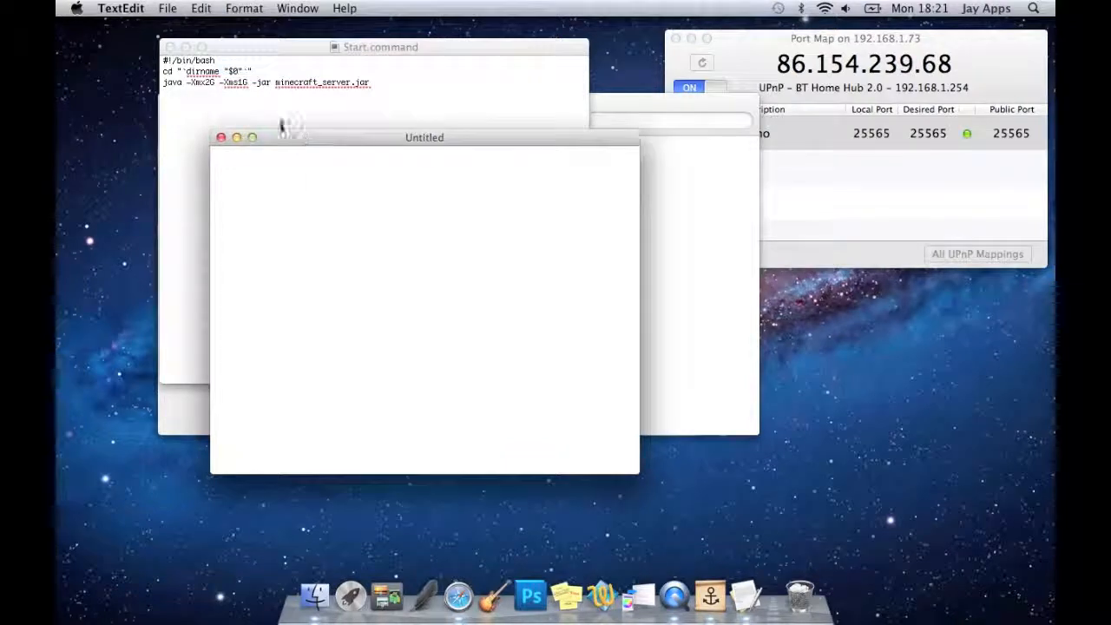
Copy the whole script from Start.command into the new untitled plain text document
click(339, 105)
key(super+a)
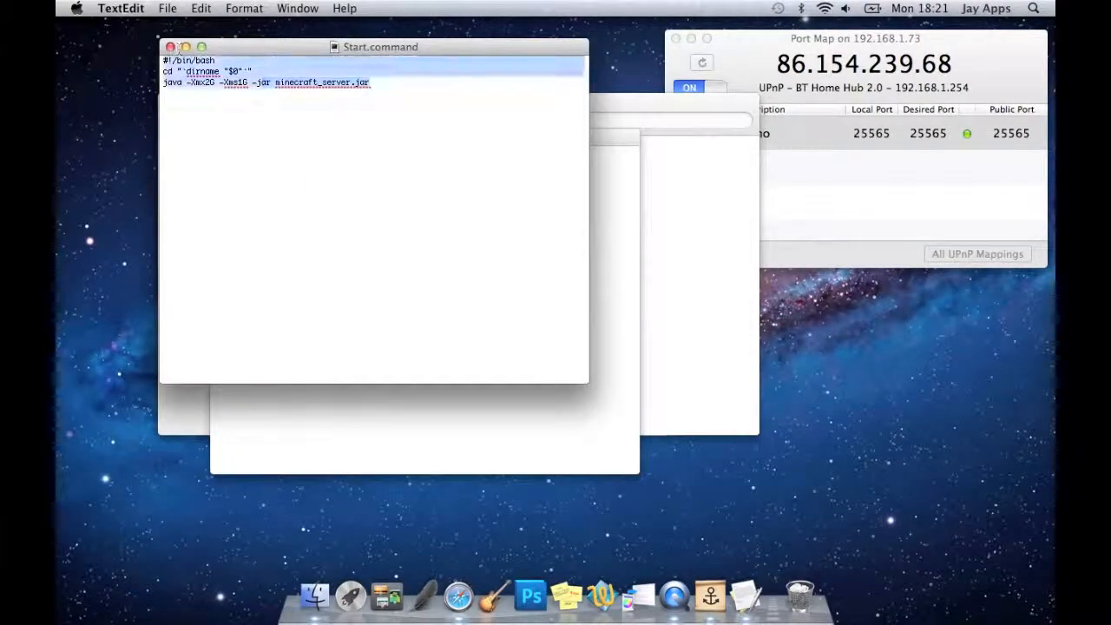
key(super+c)
click(330, 434)
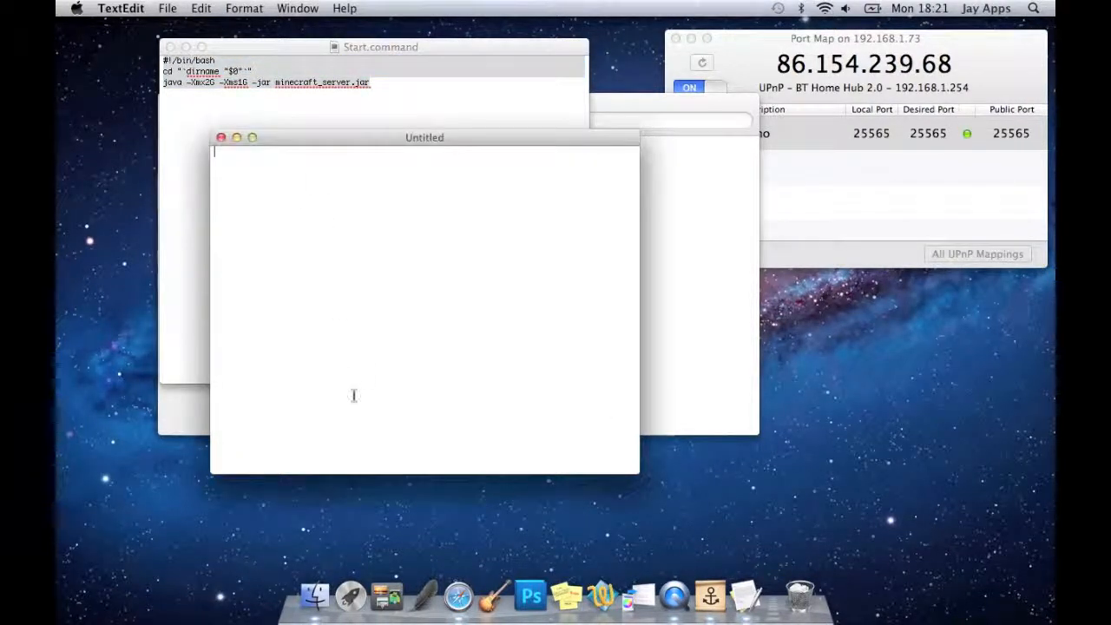
key(super+v)
Try to save the untitled script document as demo.command
click(173, 9)
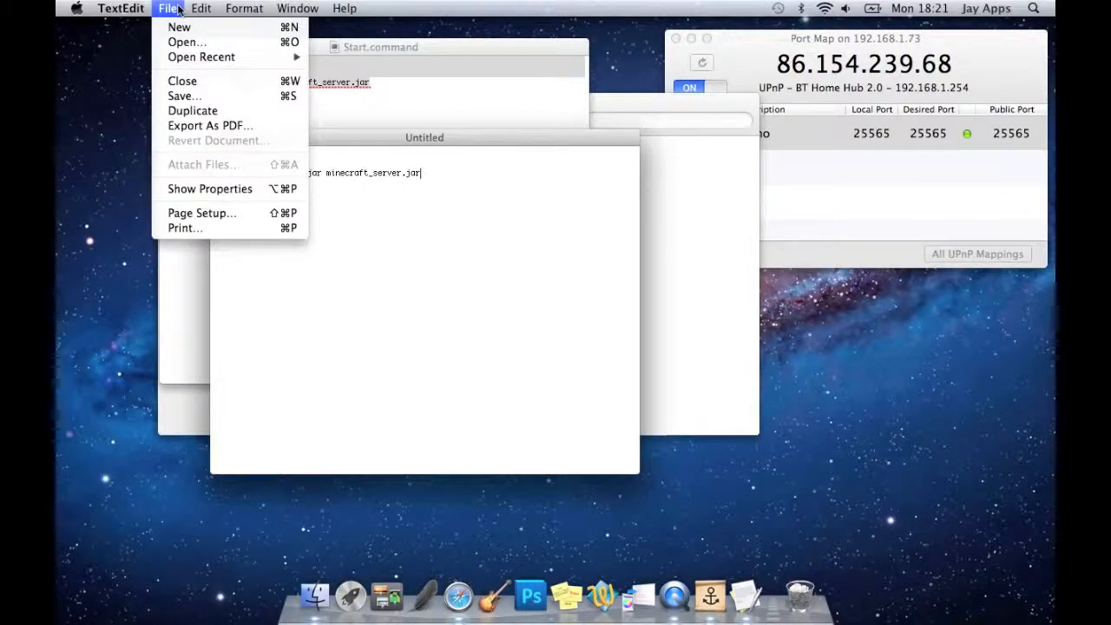
click(185, 98)
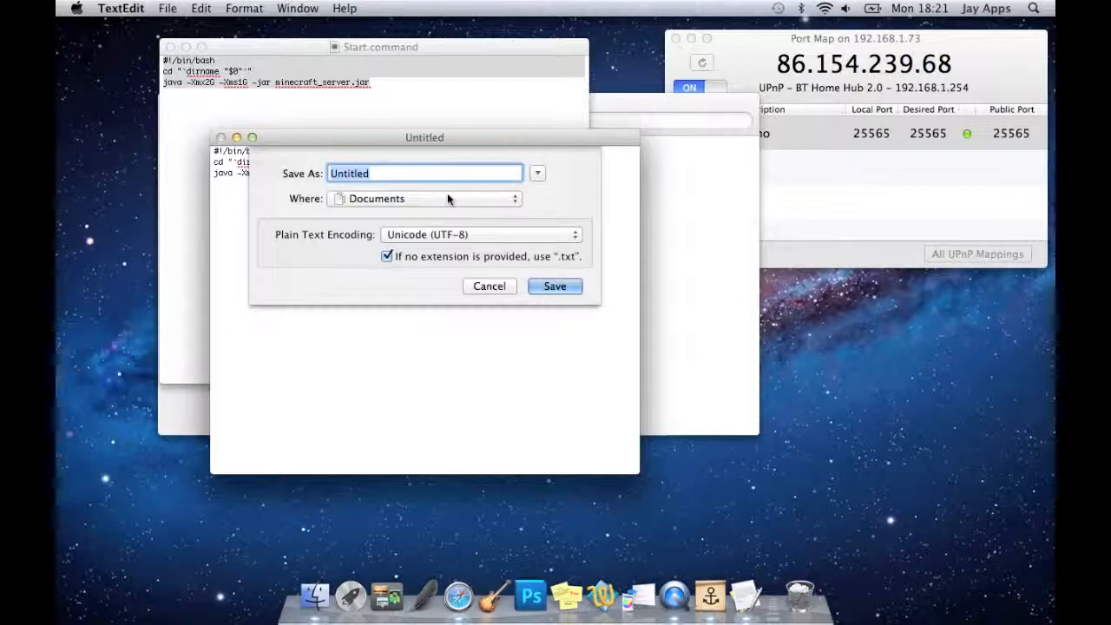
text(demo)
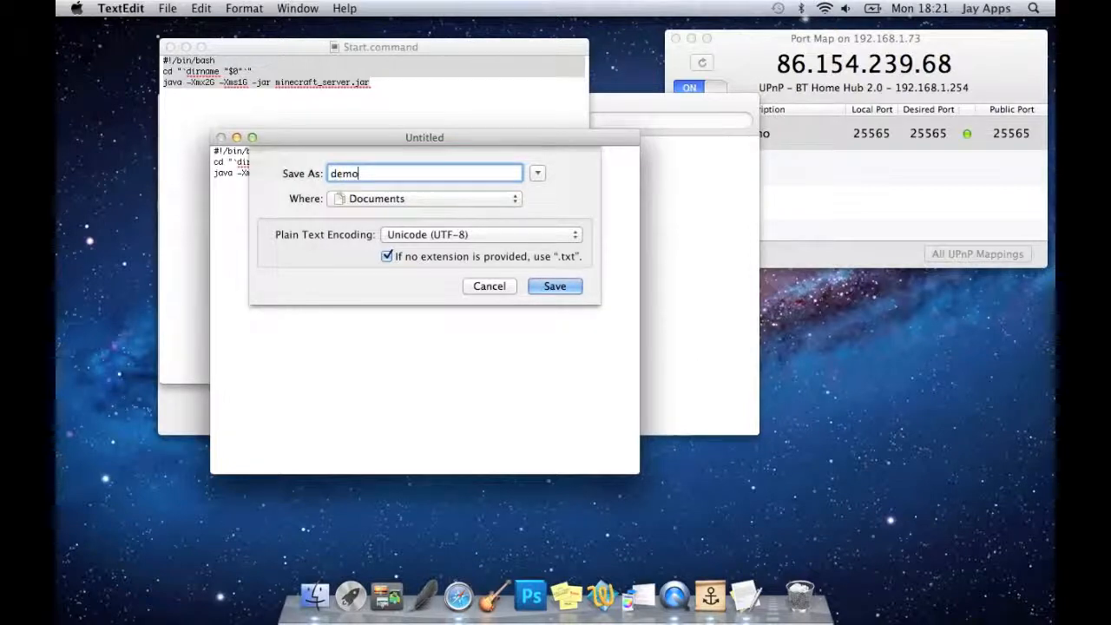
text(.command)
click(491, 288)
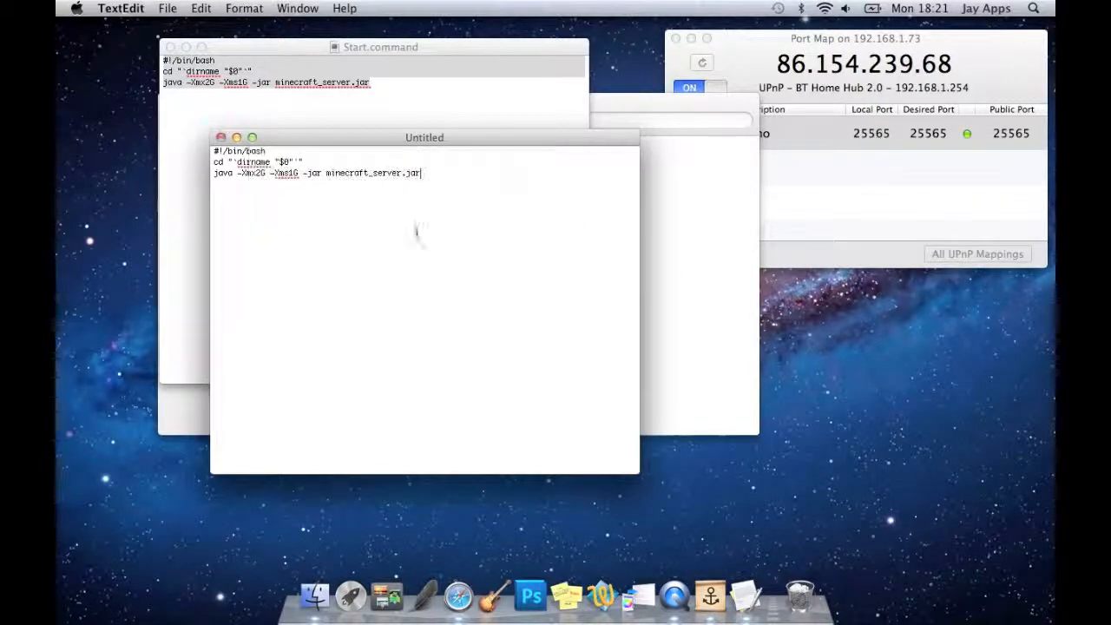
Discard the untitled document without saving it and close the Start.command document
click(221, 137)
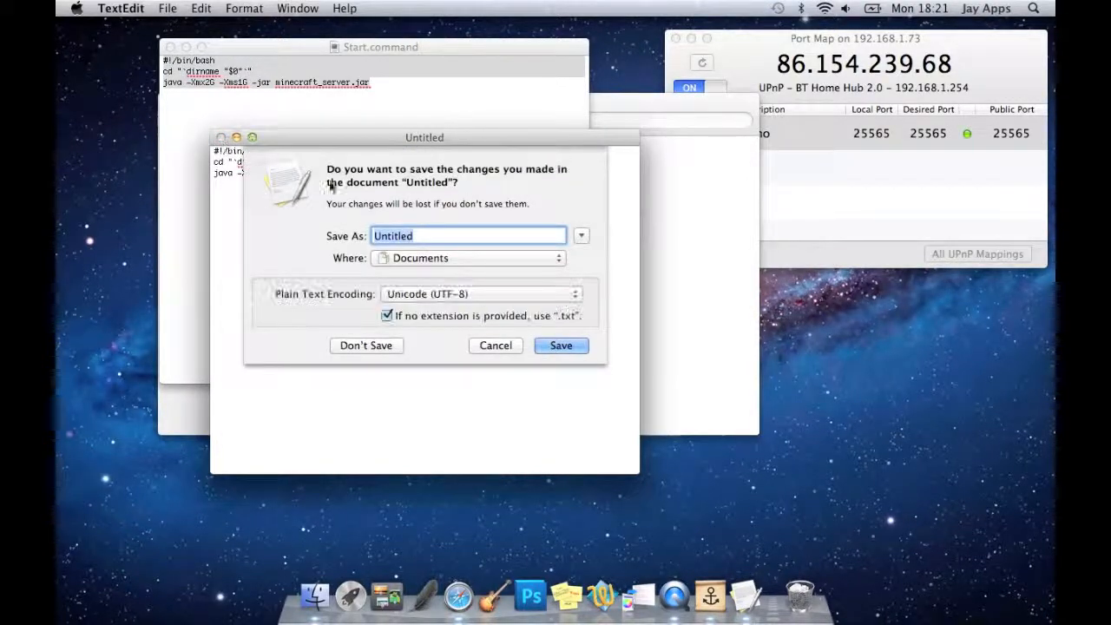
click(366, 345)
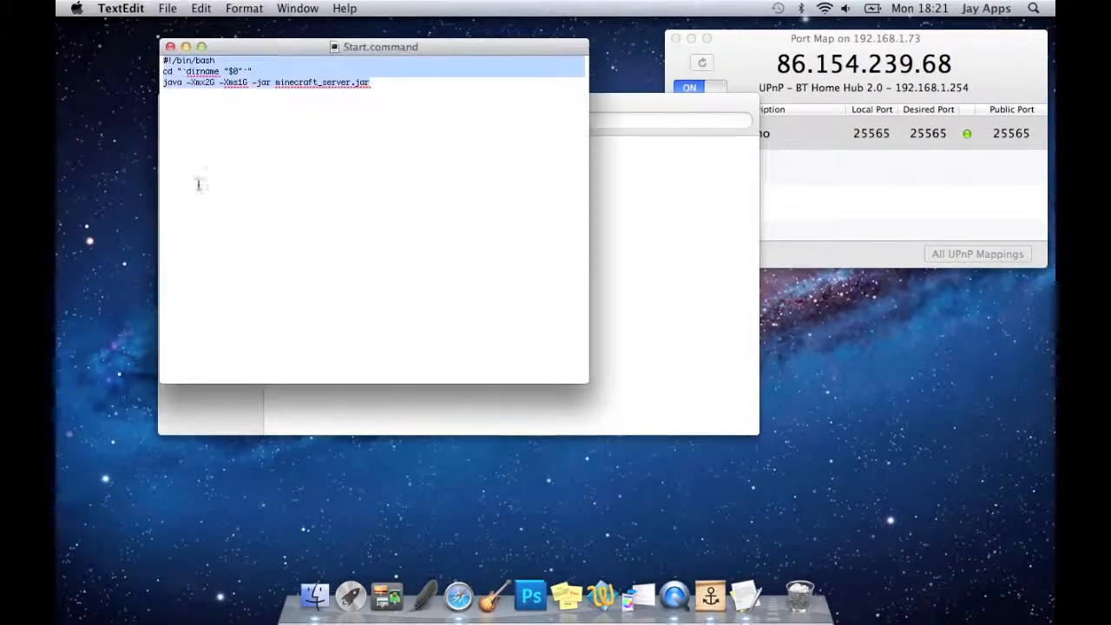
click(170, 47)
Move the Server folder window clear of the Port Map mapping list and bring Port Map to the front
click(420, 167)
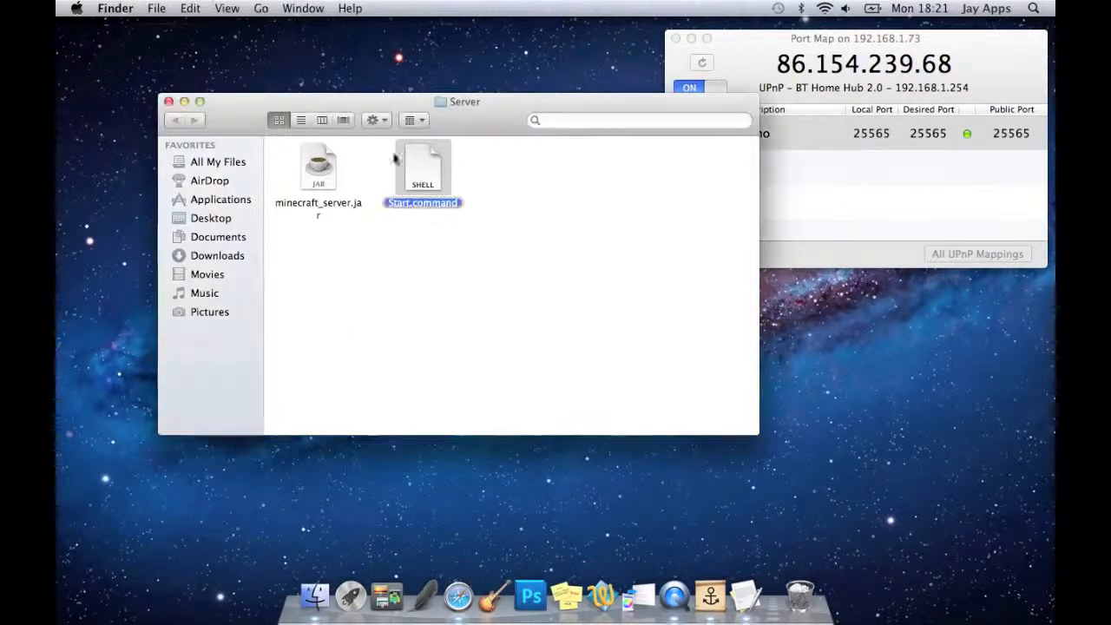
click(419, 245)
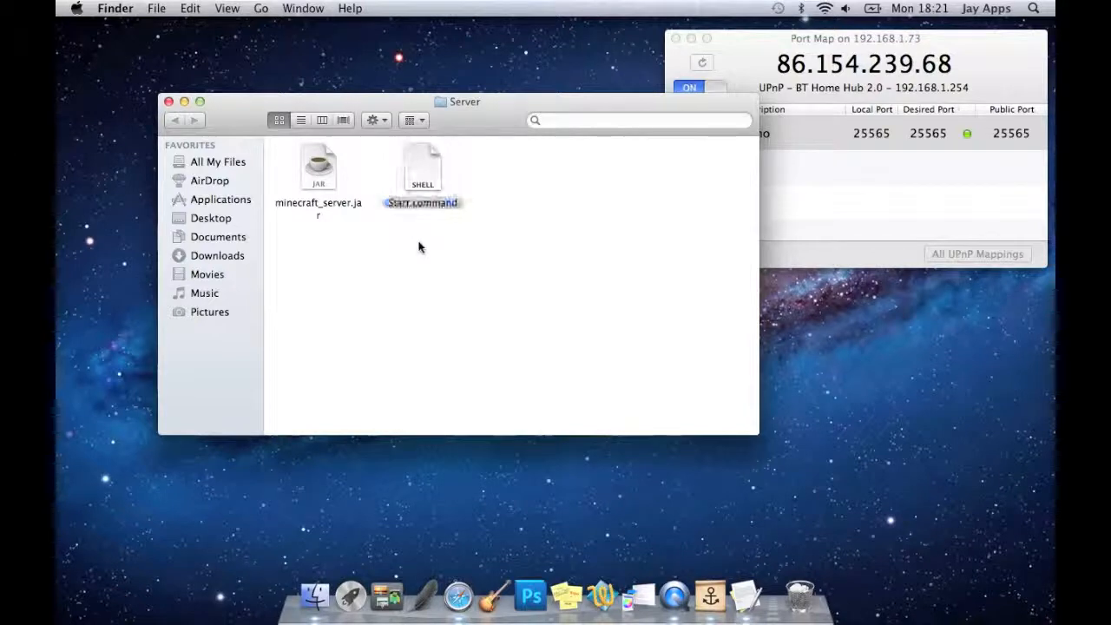
drag(511, 117, 455, 204)
click(910, 84)
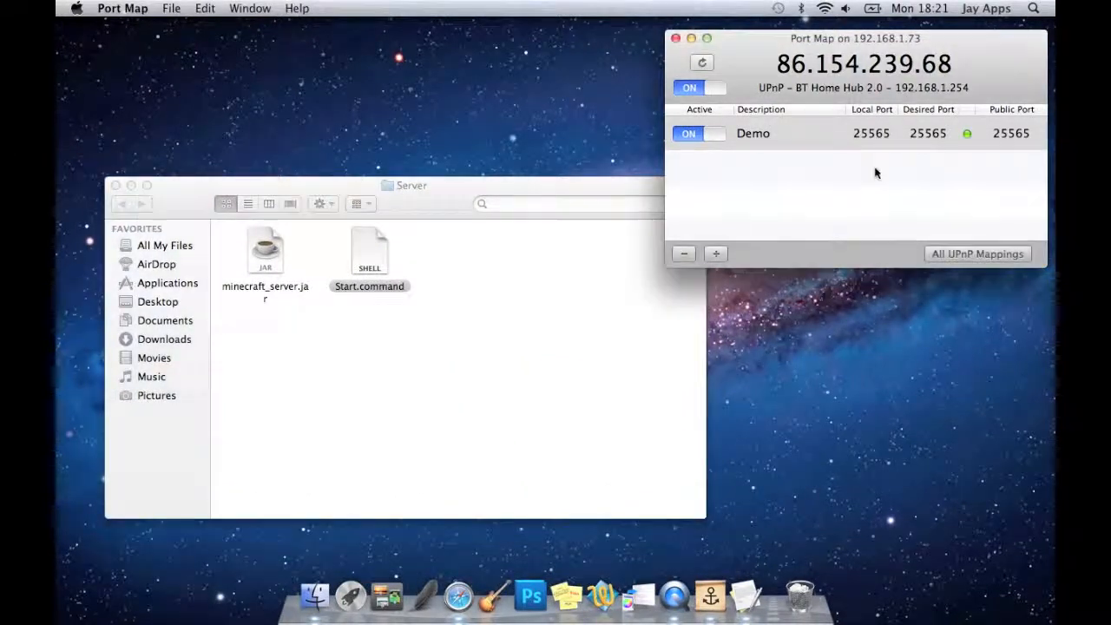
Open Start.command from the Server folder in TextEdit, review the launch script, and close it
click(267, 285)
click(350, 267)
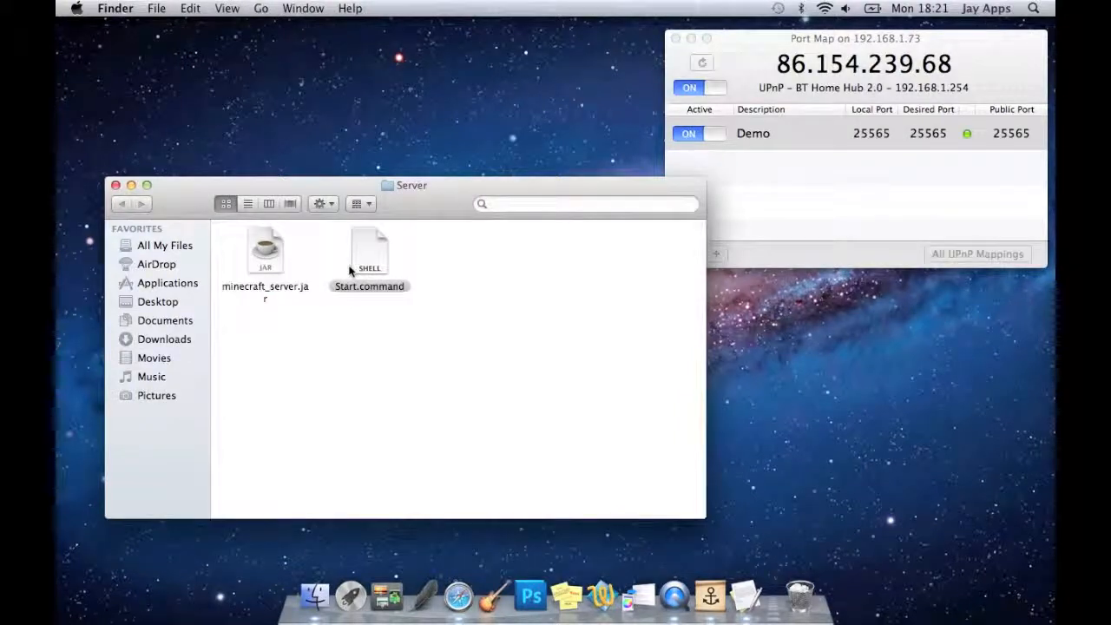
right_click(358, 260)
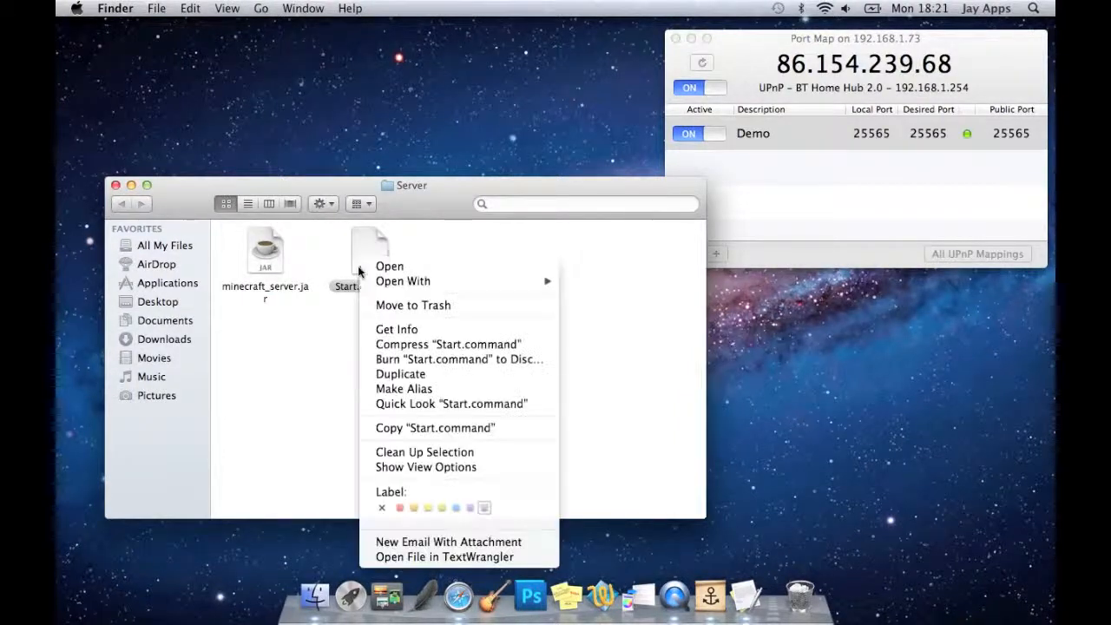
mouse_move(418, 283)
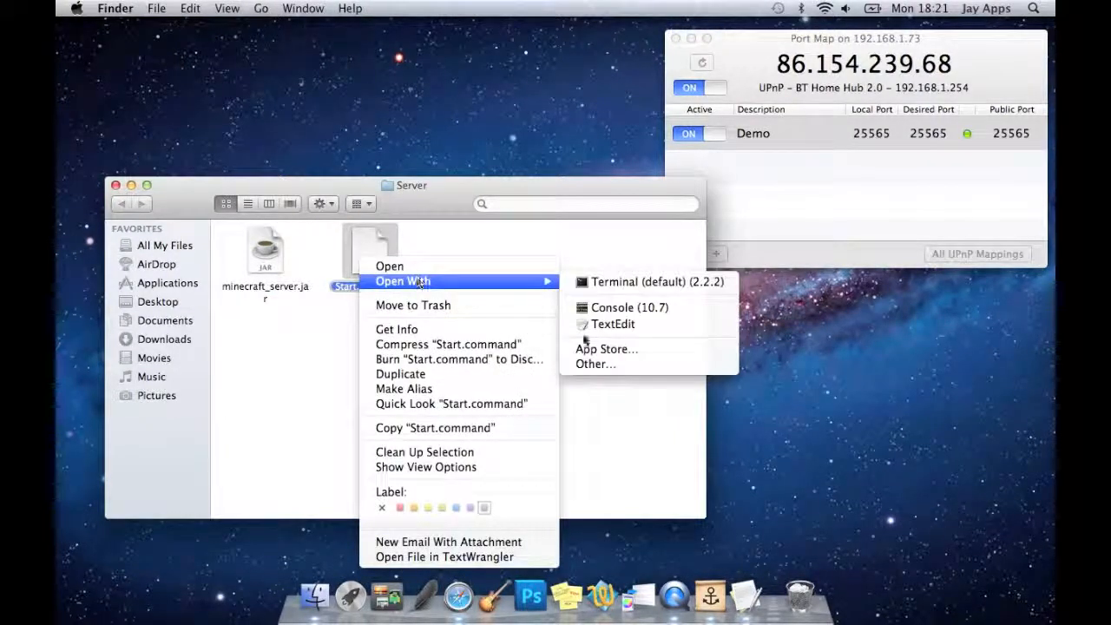
click(594, 326)
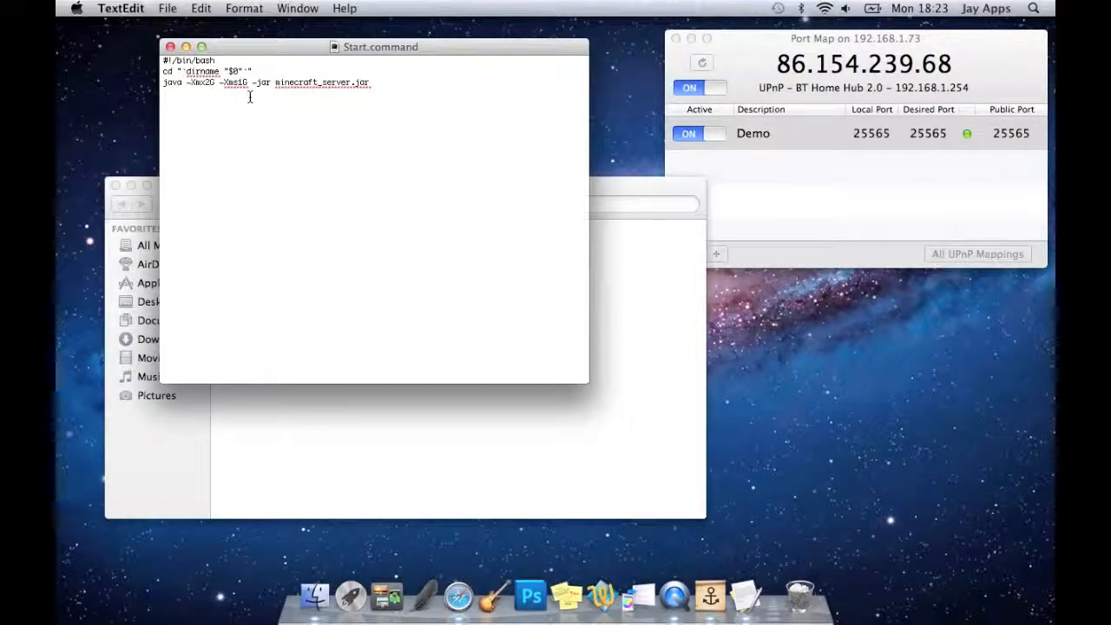
click(170, 47)
Run Start.command to launch the Minecraft server, move the server window off the Terminal output, and examine its startup log
double_click(373, 250)
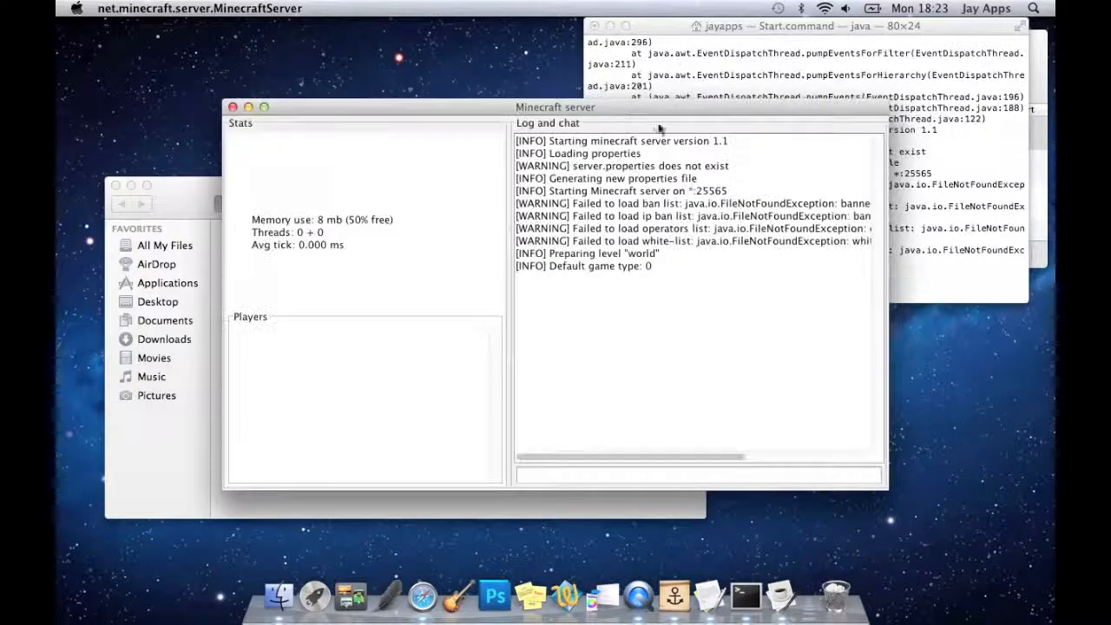
drag(611, 106, 530, 163)
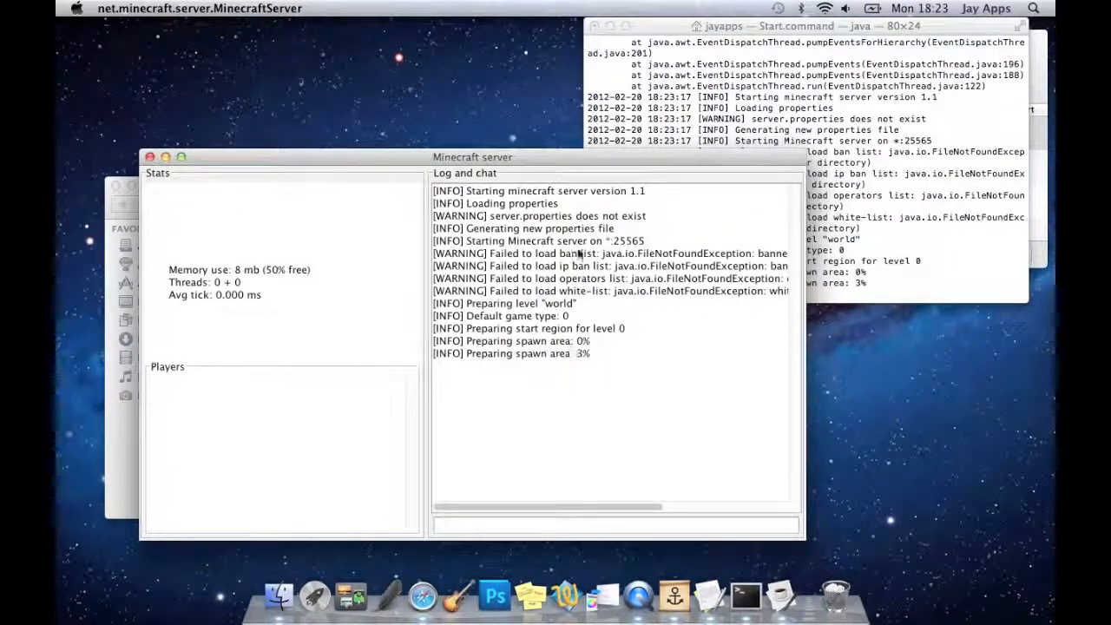
scroll(688, 278, right, 3)
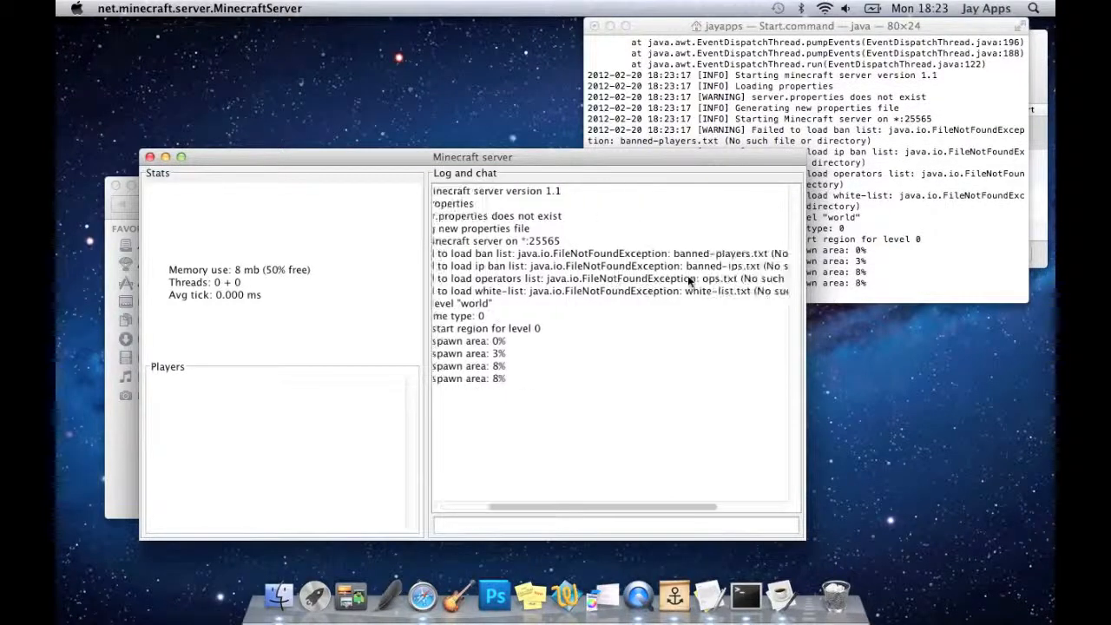
scroll(687, 278, left, 3)
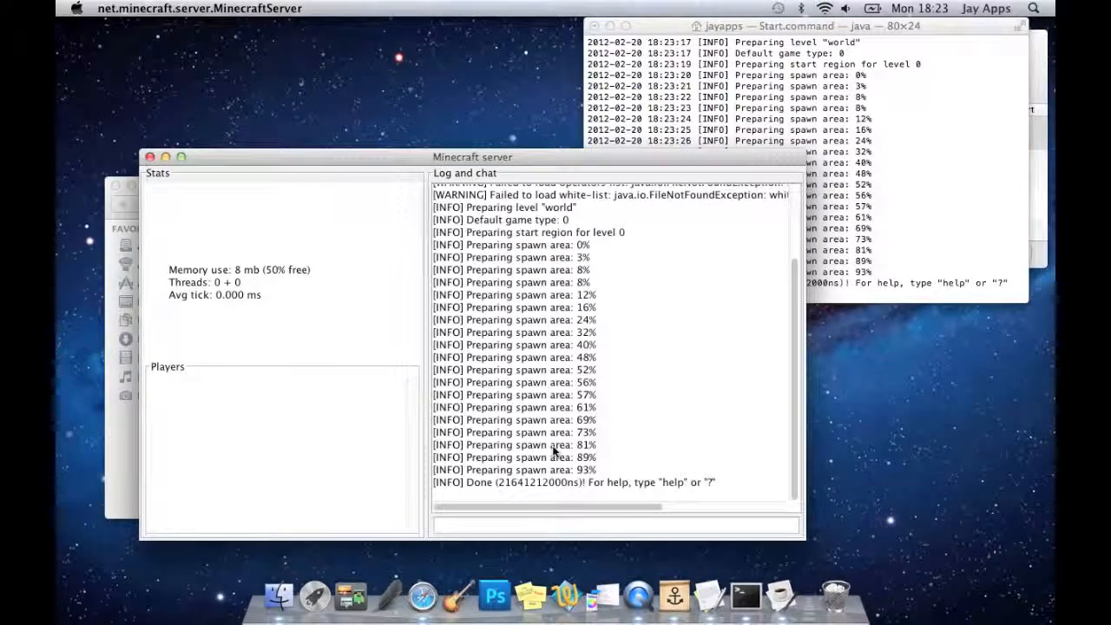
Stop the Minecraft server from its console and close the Terminal window
click(475, 519)
key(BackSpace)
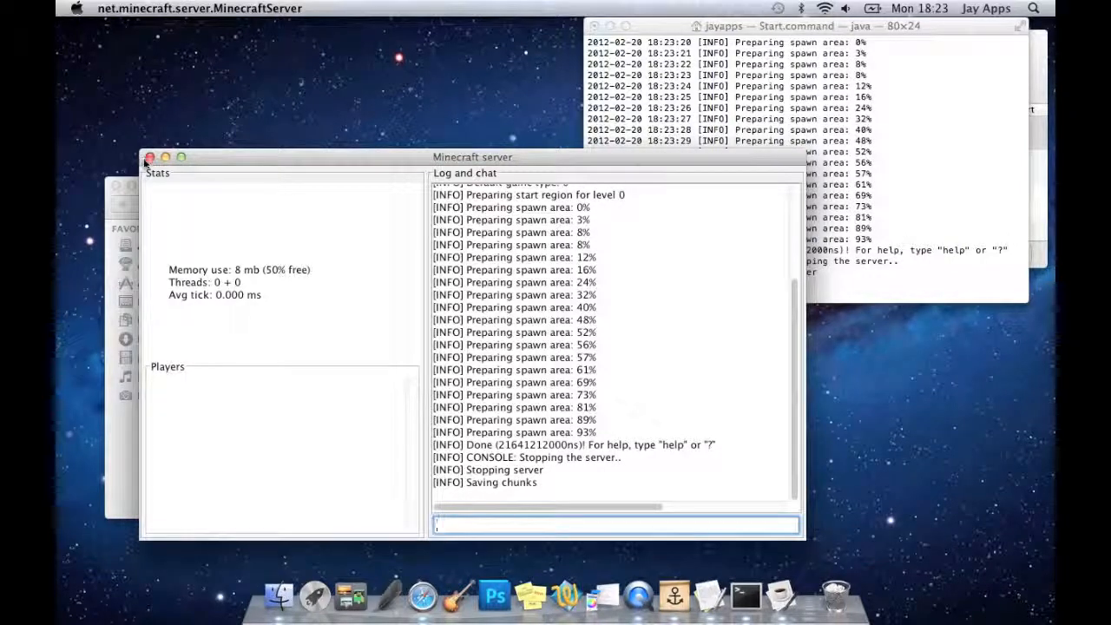
click(595, 26)
click(928, 116)
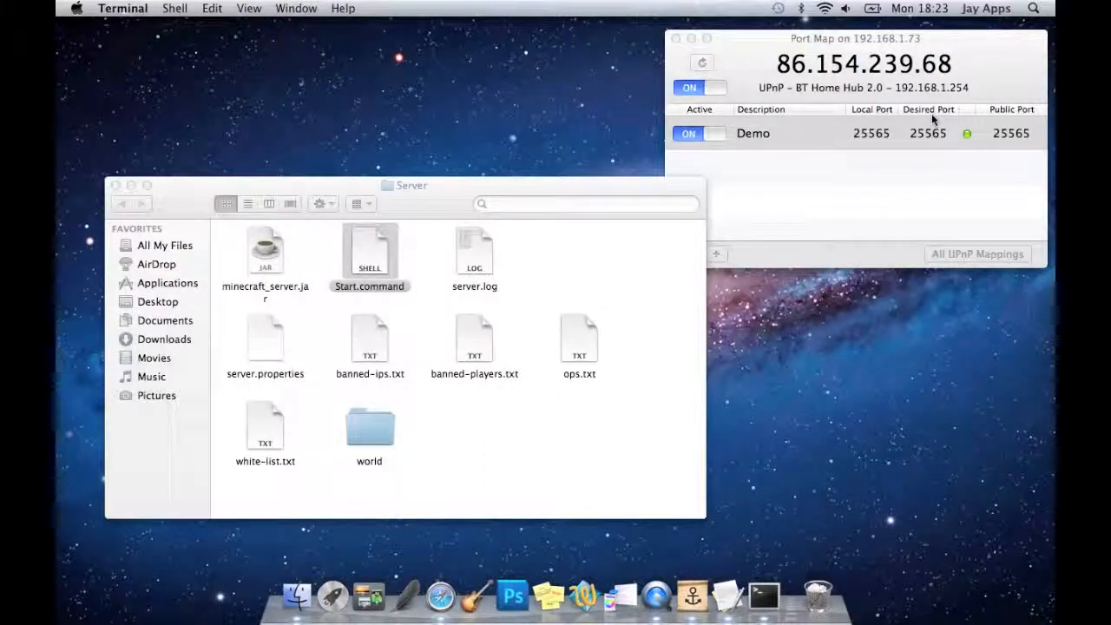
Open server.properties from the Server folder, review the server settings, and close the file
click(526, 405)
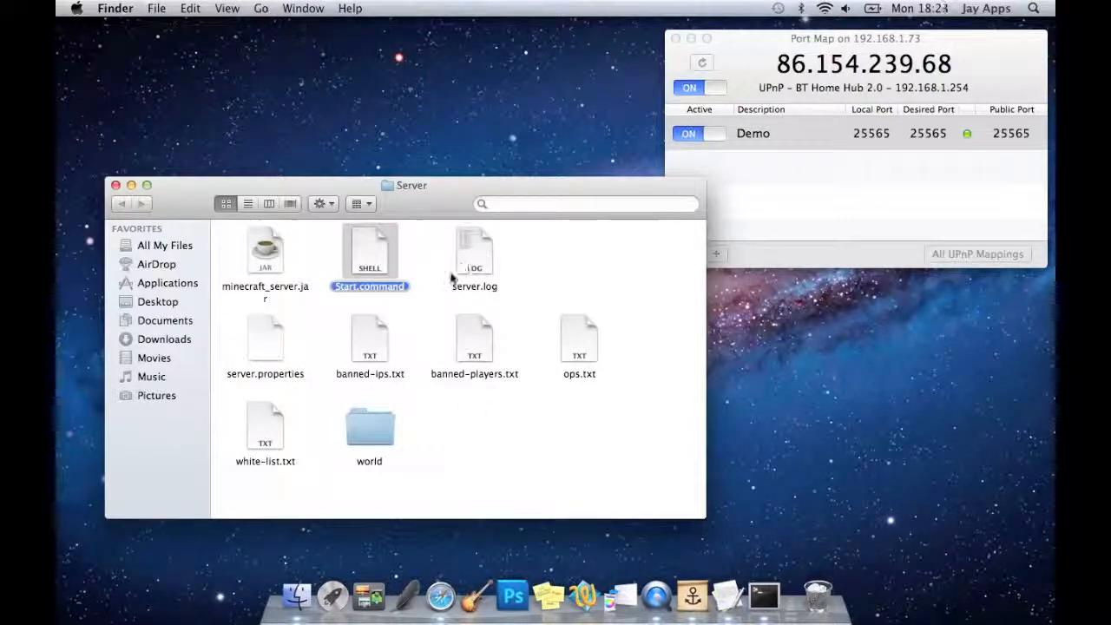
click(276, 346)
double_click(276, 346)
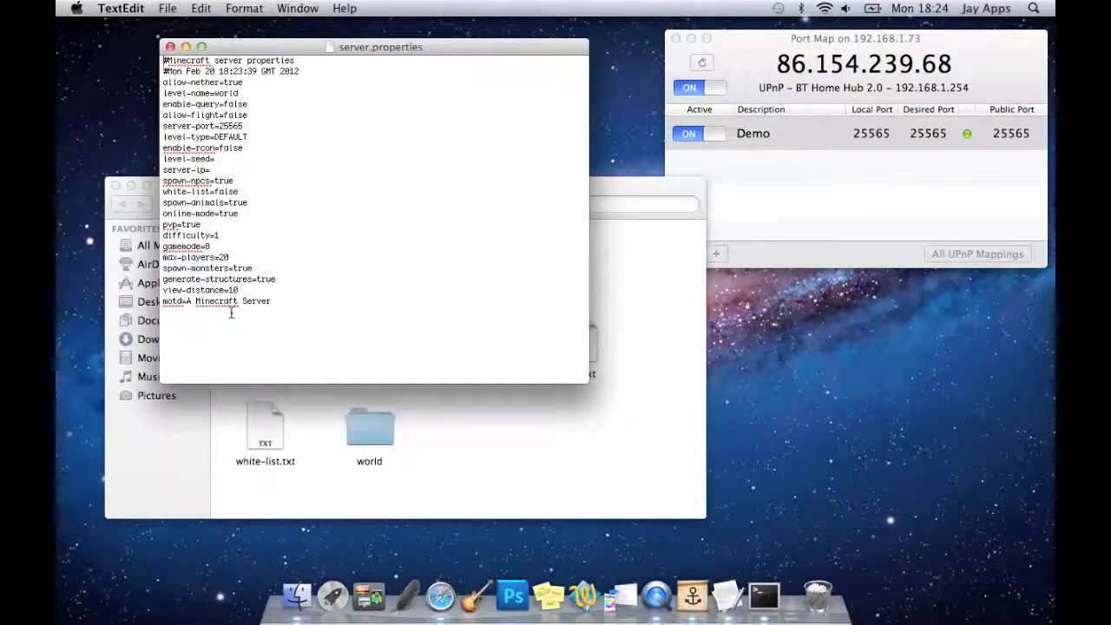
click(287, 277)
click(170, 47)
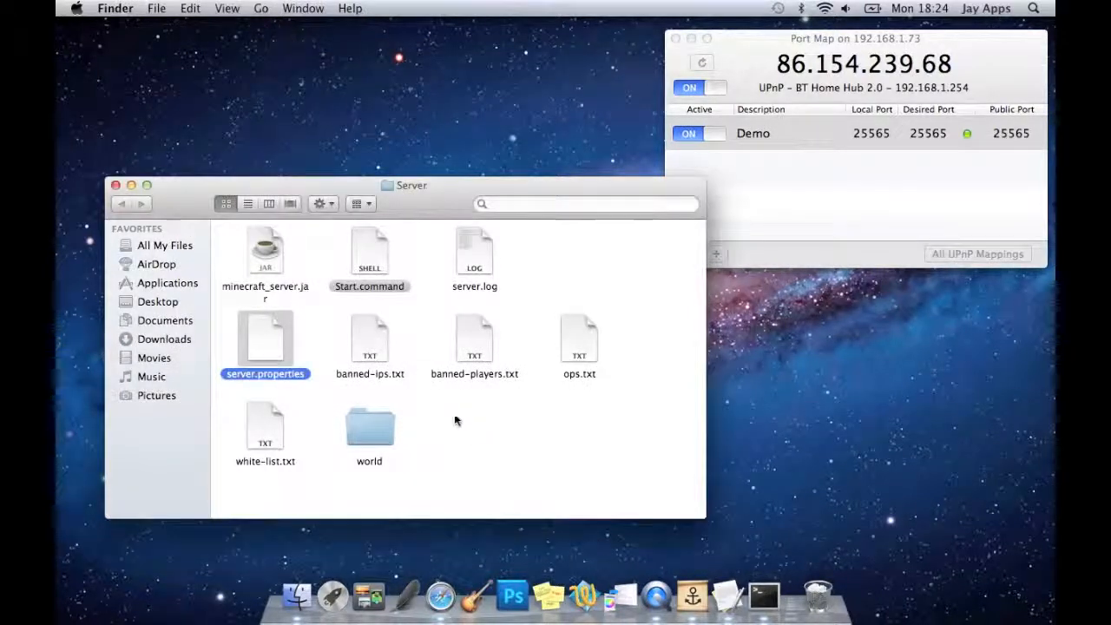
Run Start.command again, place the Port Map window beside the Terminal output, and bring the Minecraft server window to the front
double_click(373, 278)
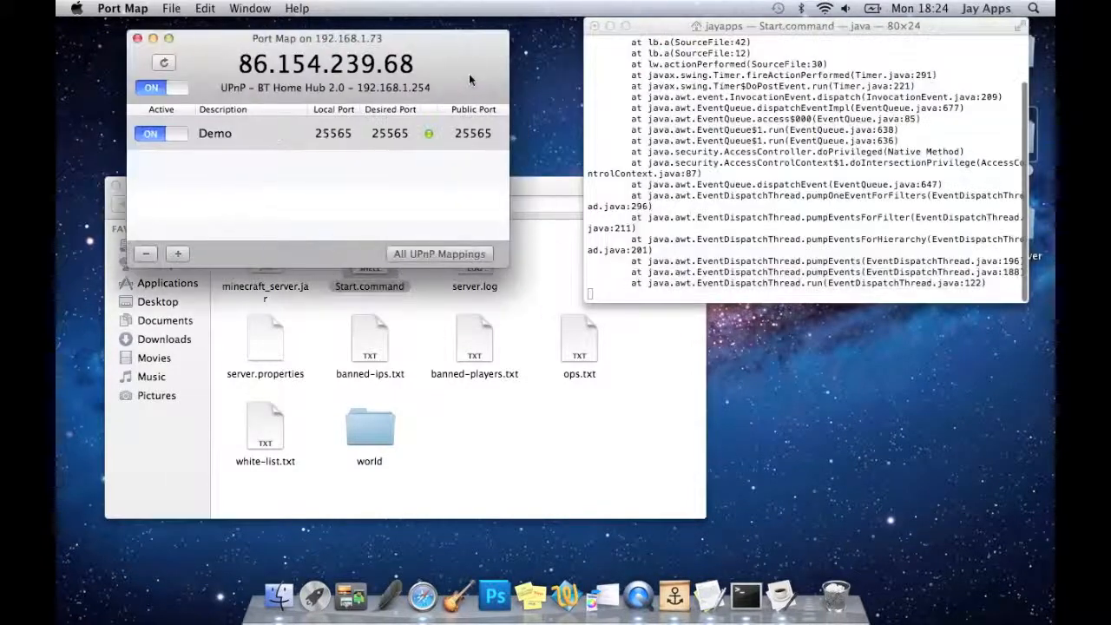
drag(469, 75, 468, 62)
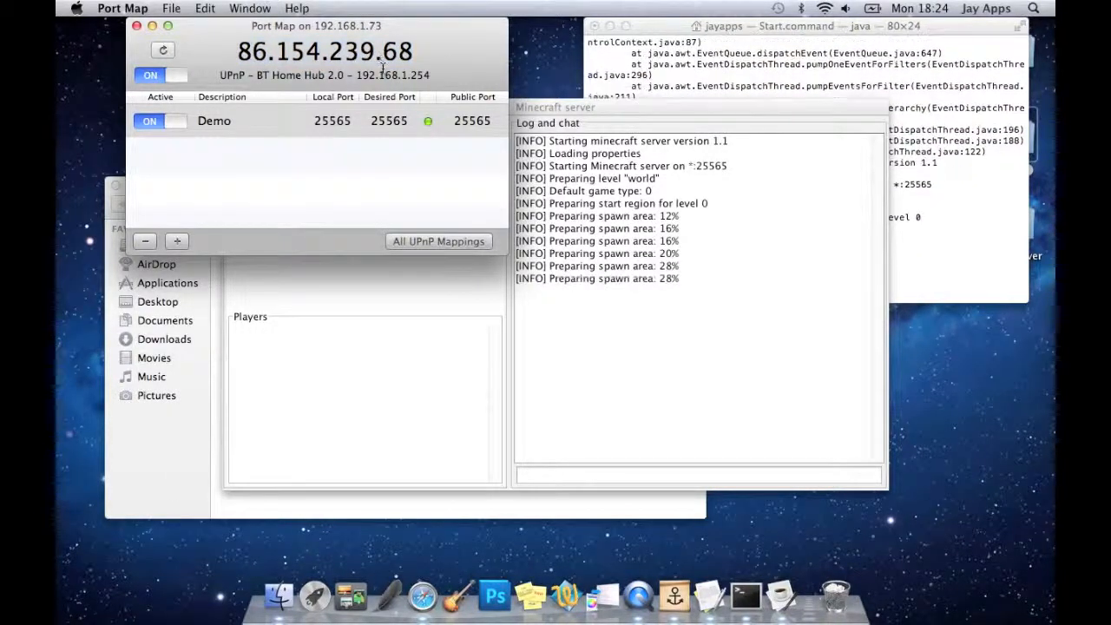
click(641, 422)
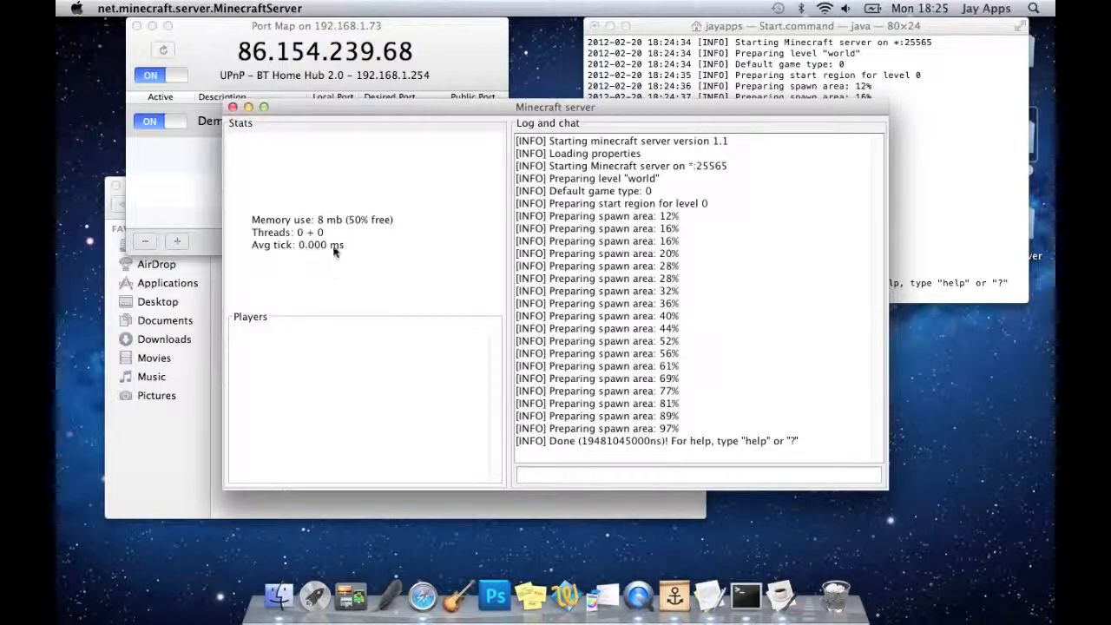
Find the Minecraft game with Spotlight, launch it, and log in with the remembered account
click(1035, 9)
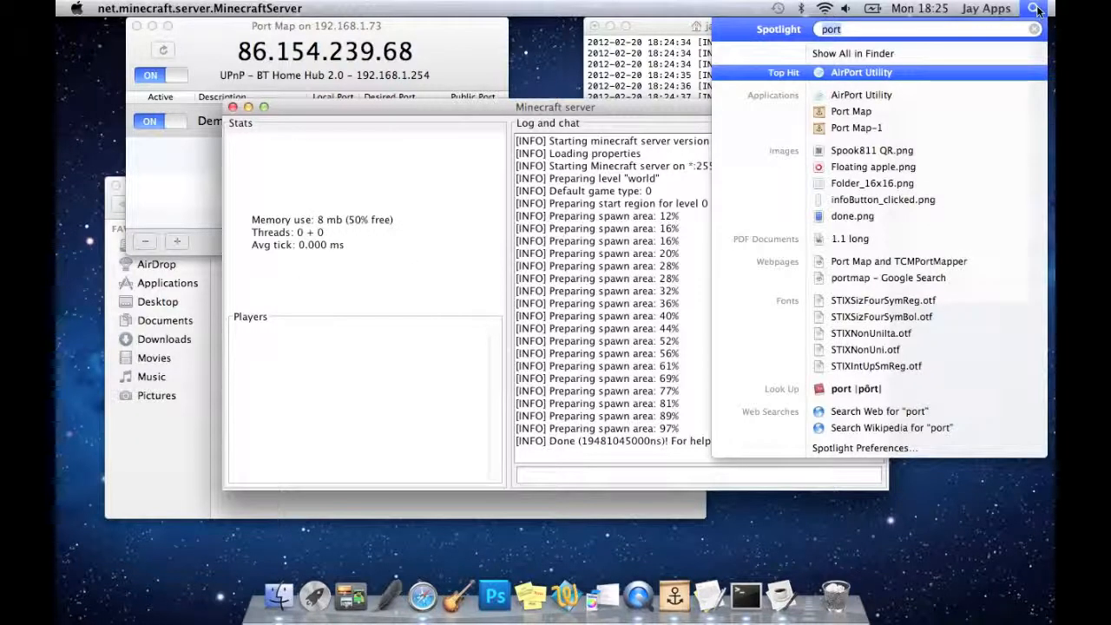
text(min)
key(Return)
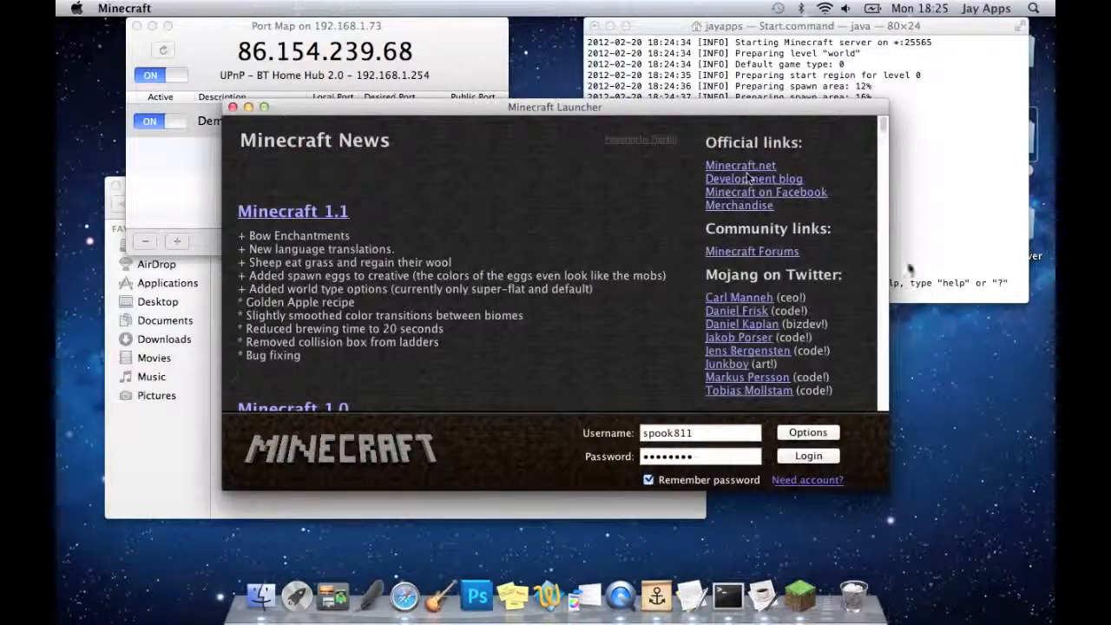
click(820, 455)
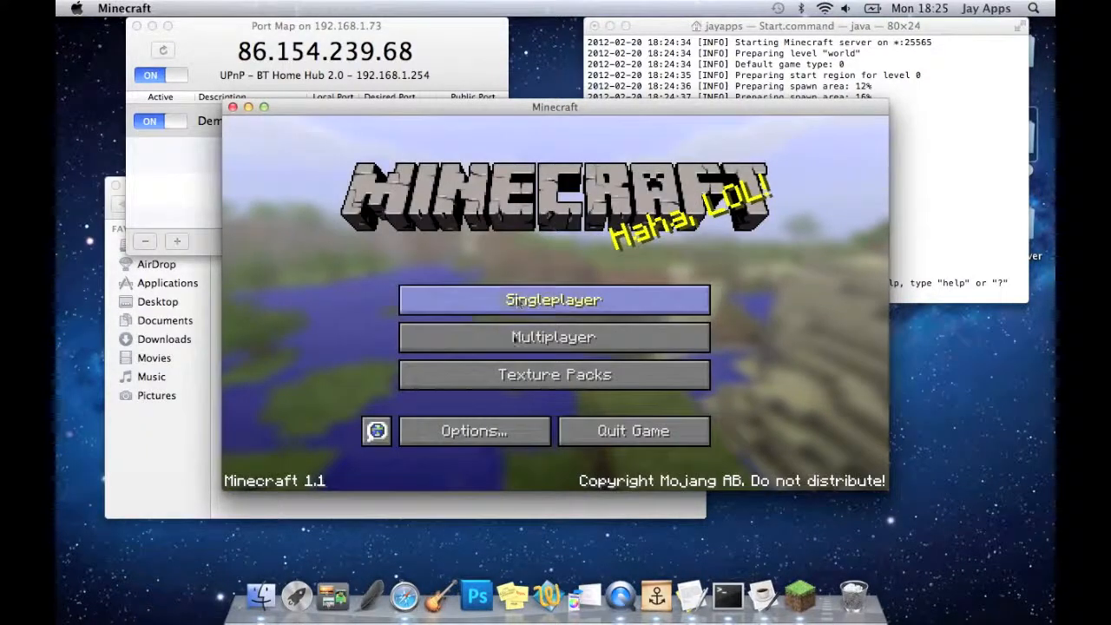
Join the multiplayer server by direct connection to the address localhost
click(554, 338)
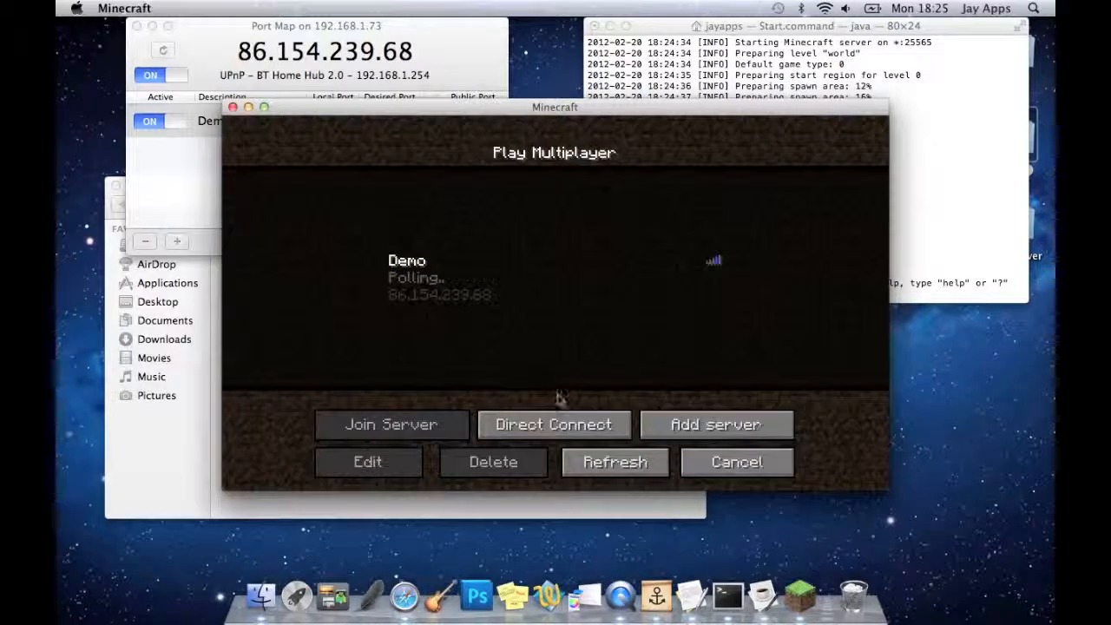
click(564, 425)
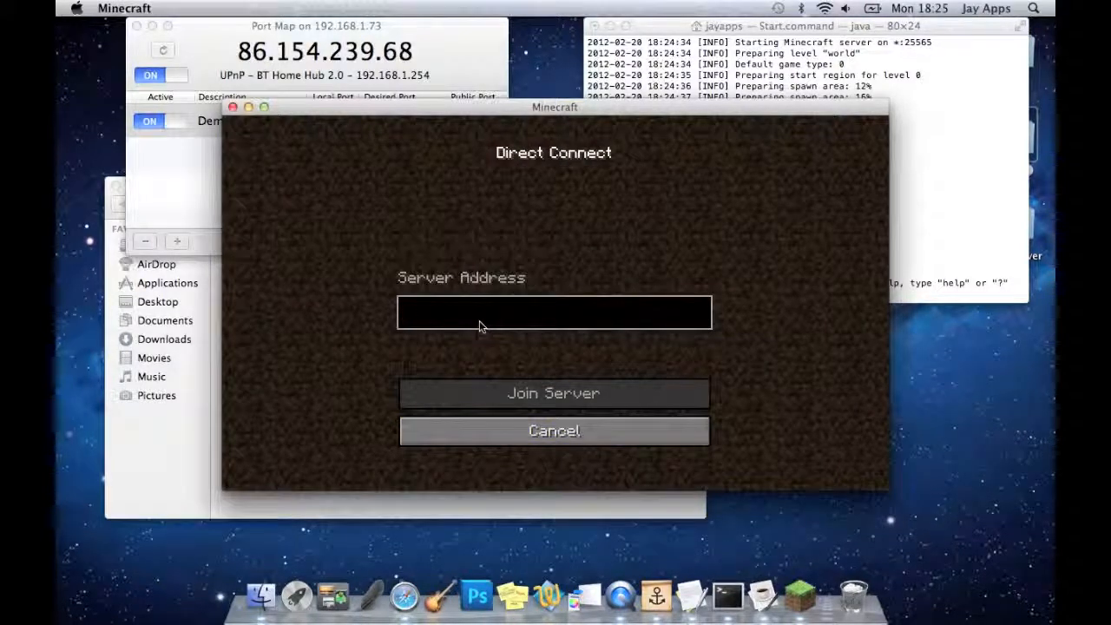
text(lco)
key(BackSpace)
key(BackSpace)
text(o)
text(ocalhost)
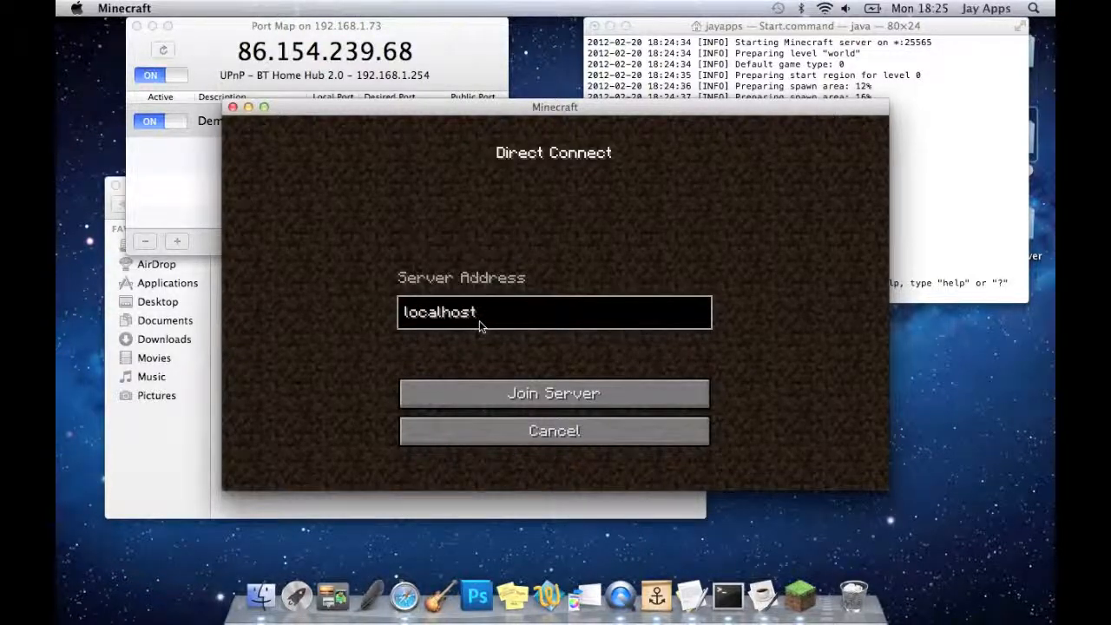
click(501, 391)
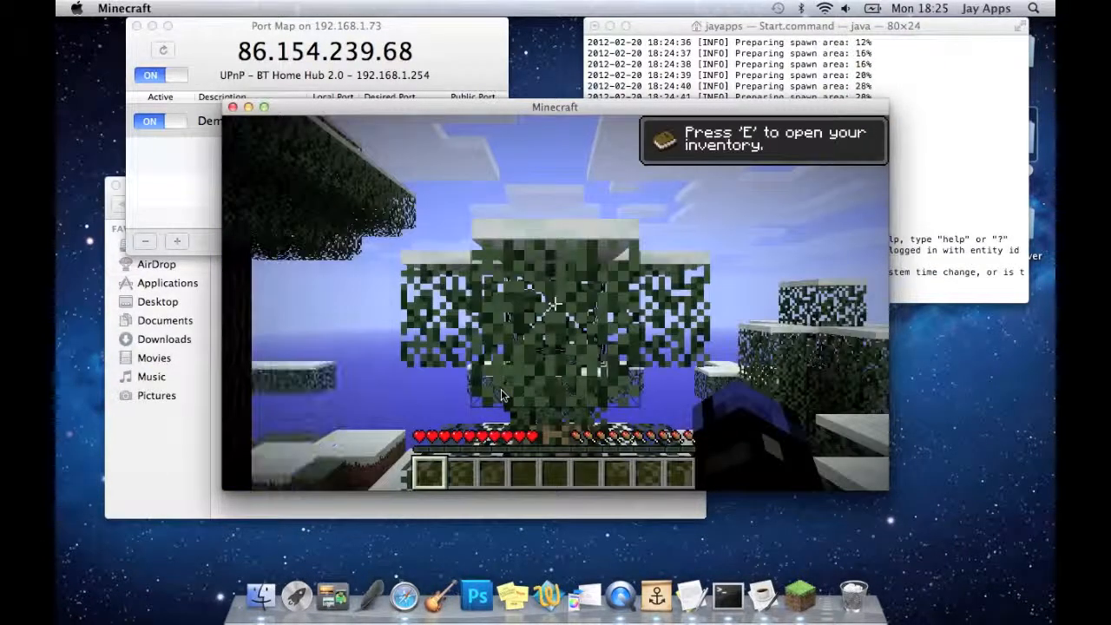
Walk around the snowy spawn area and send the chat message "hay" in the game
click(501, 388)
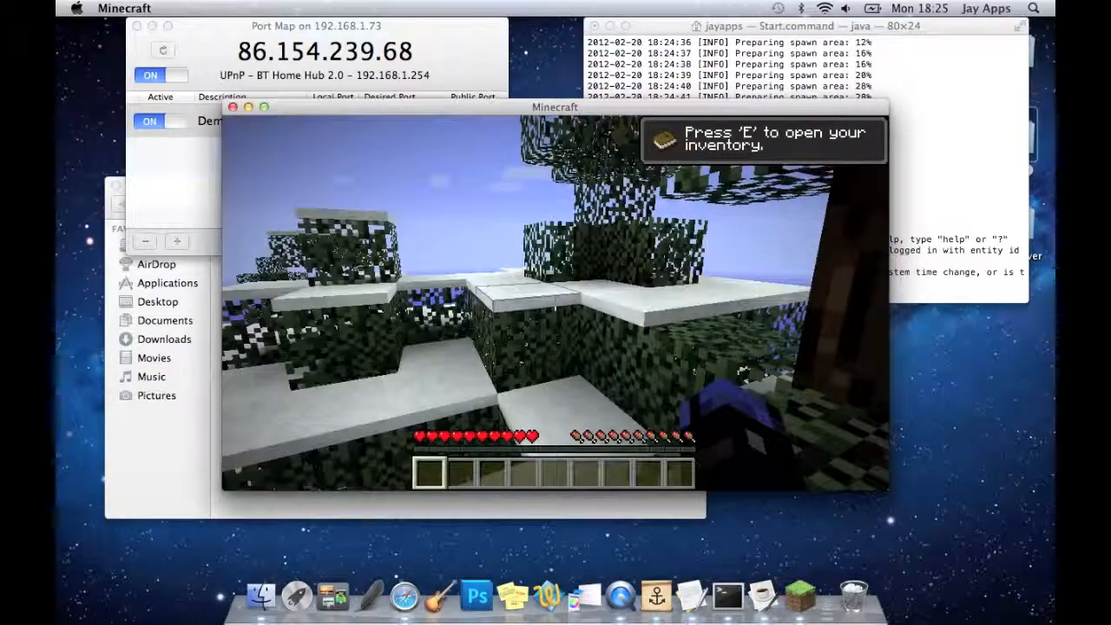
key(w)
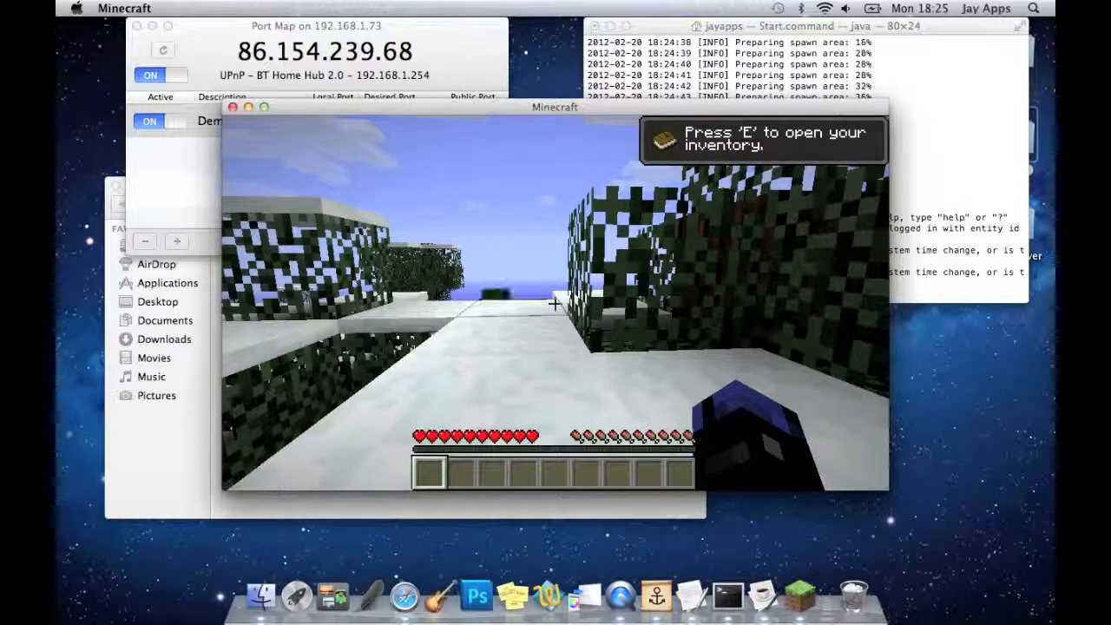
click(554, 303)
text(thay)
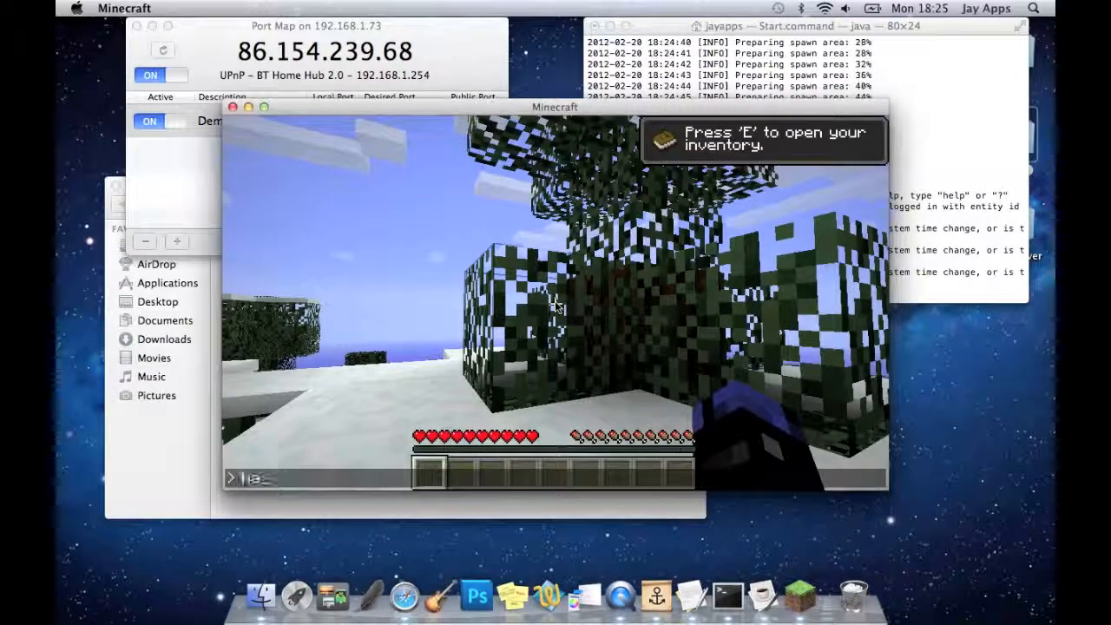
key(Return)
Pause the game, move its window aside to reach the Minecraft server window, and run the help command in the server console
key(Escape)
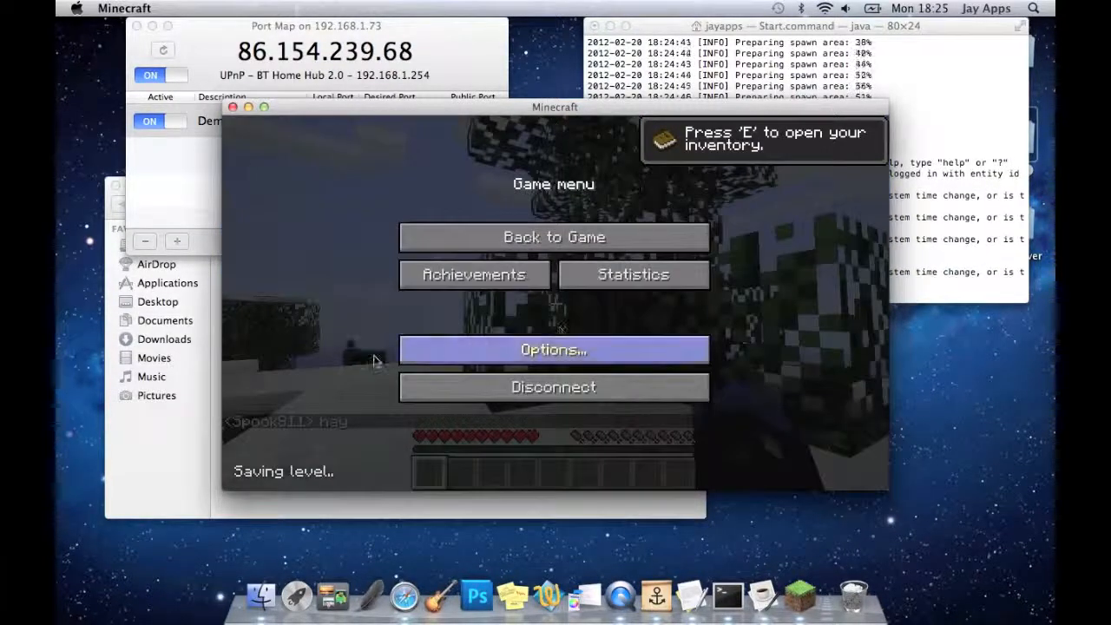
drag(486, 106, 615, 167)
click(327, 245)
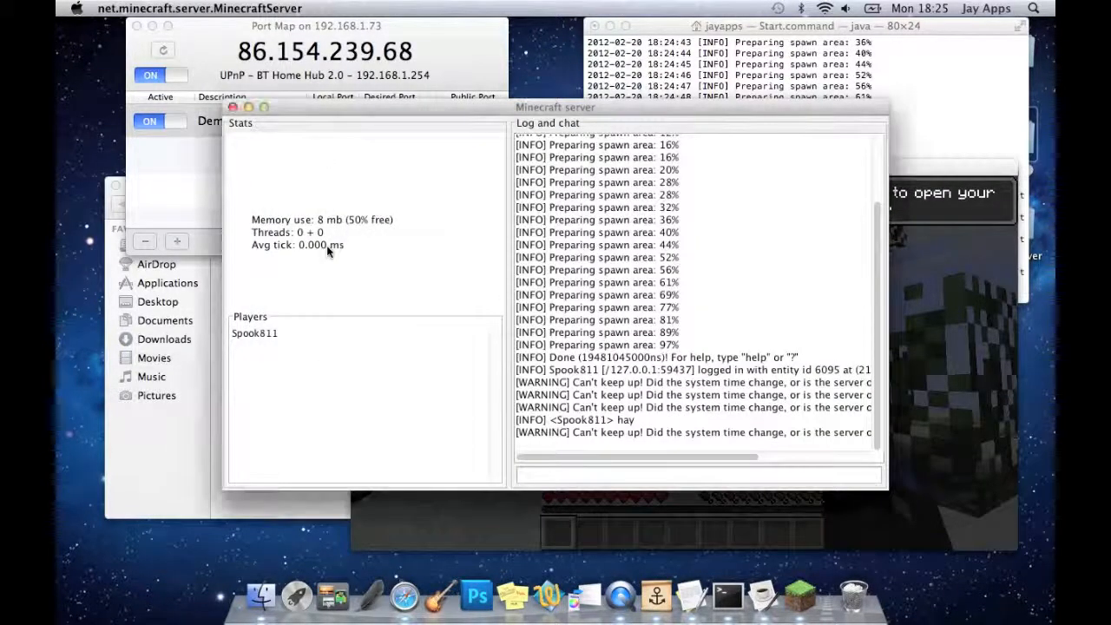
click(569, 473)
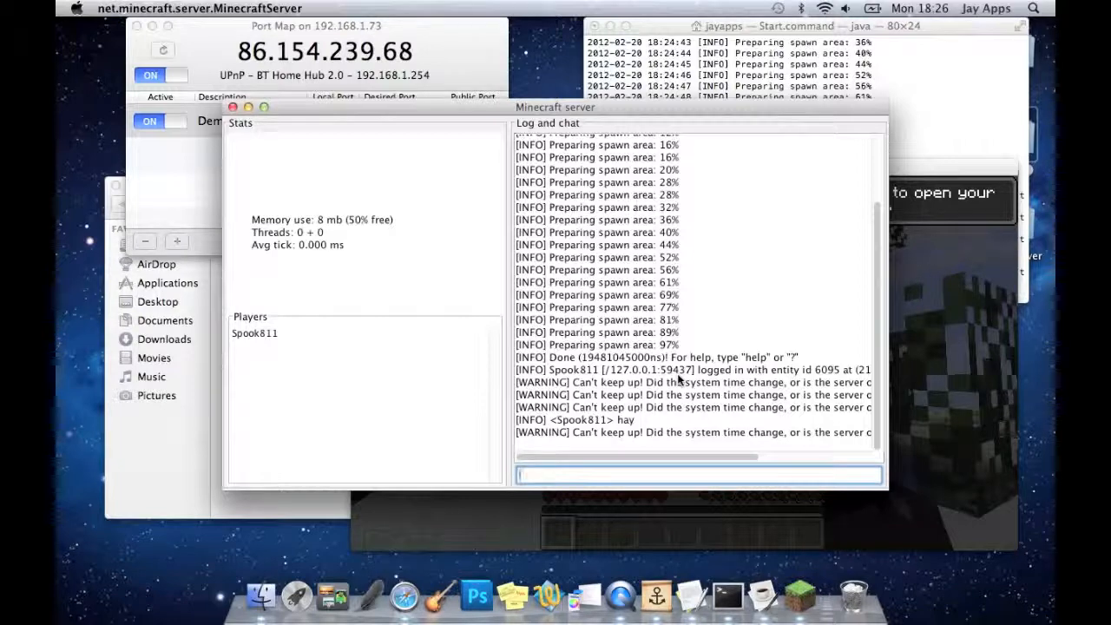
text(help)
key(Return)
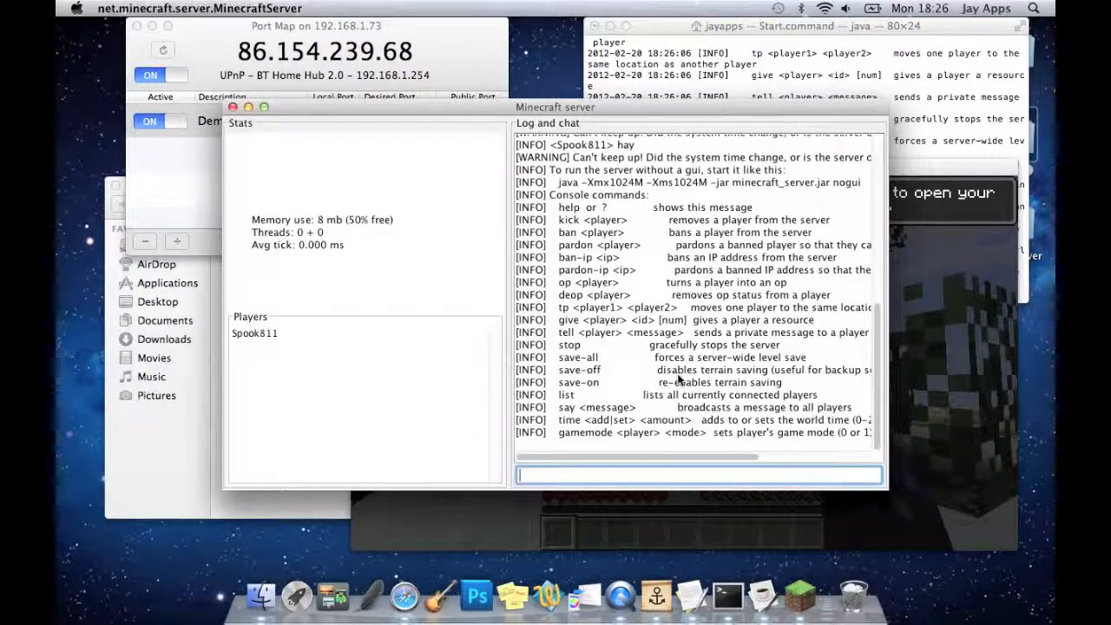
Broadcast the message "Hi" from the server console with the say command, and resume the game to check the chat
text(say H)
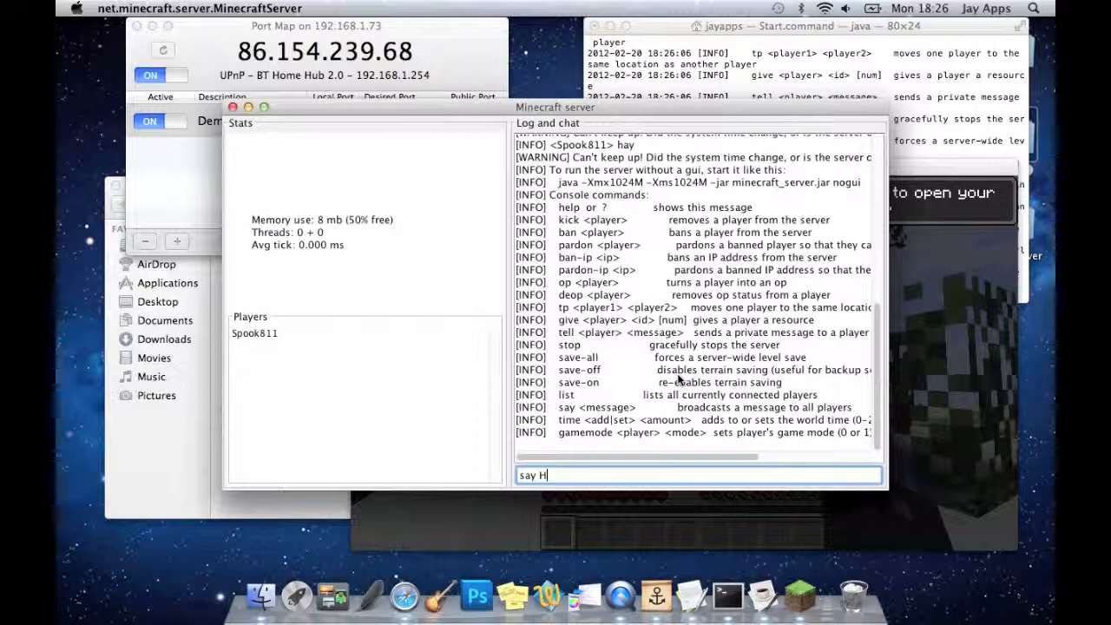
text(i)
key(Return)
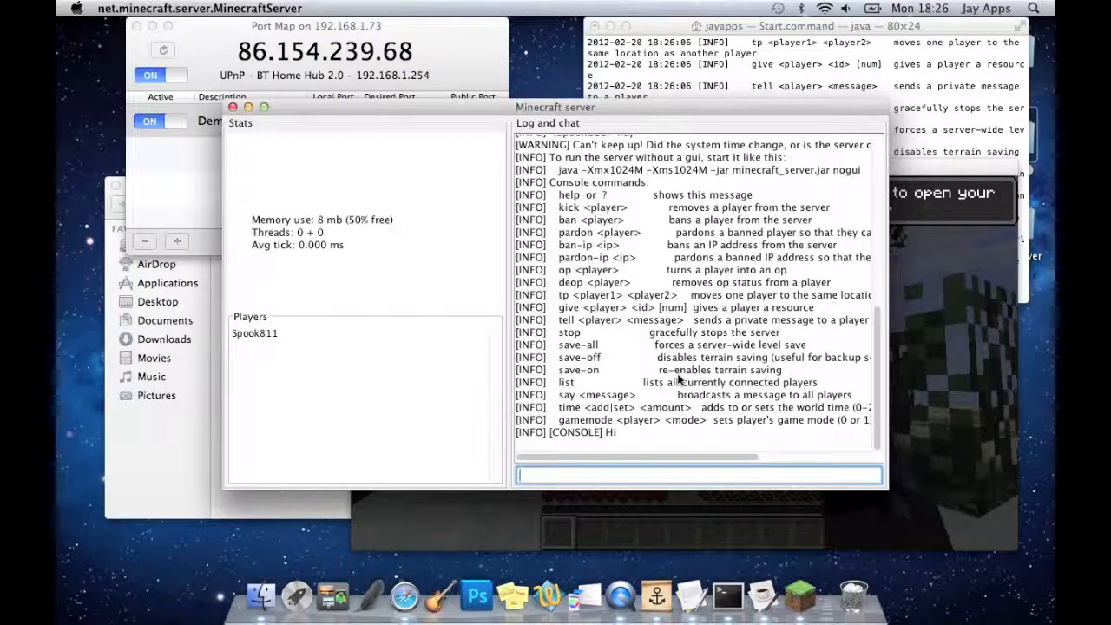
click(596, 539)
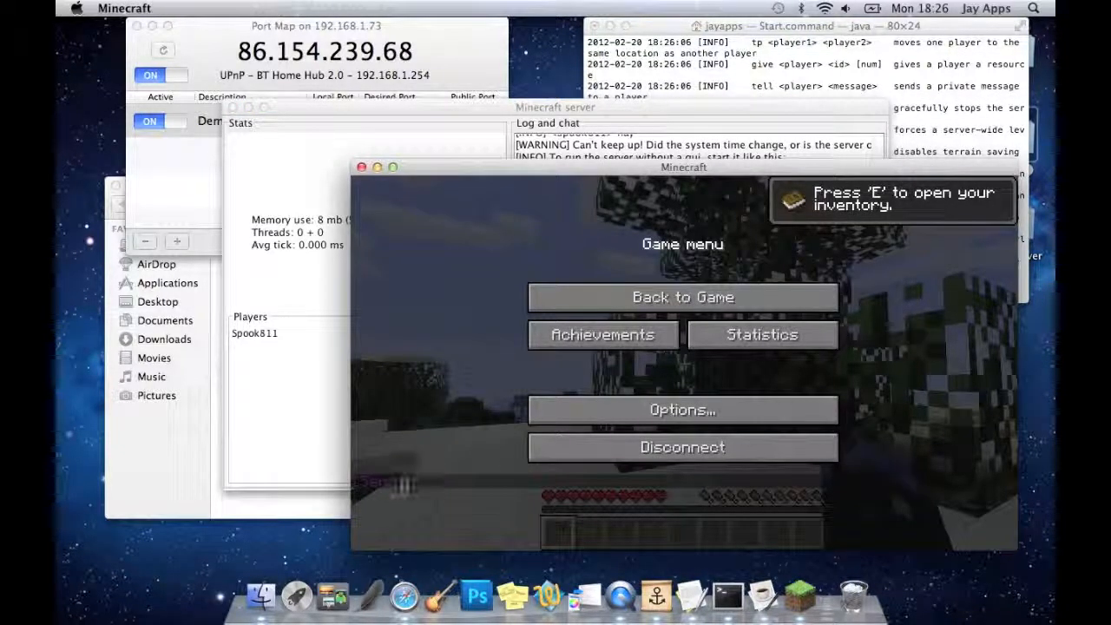
click(633, 297)
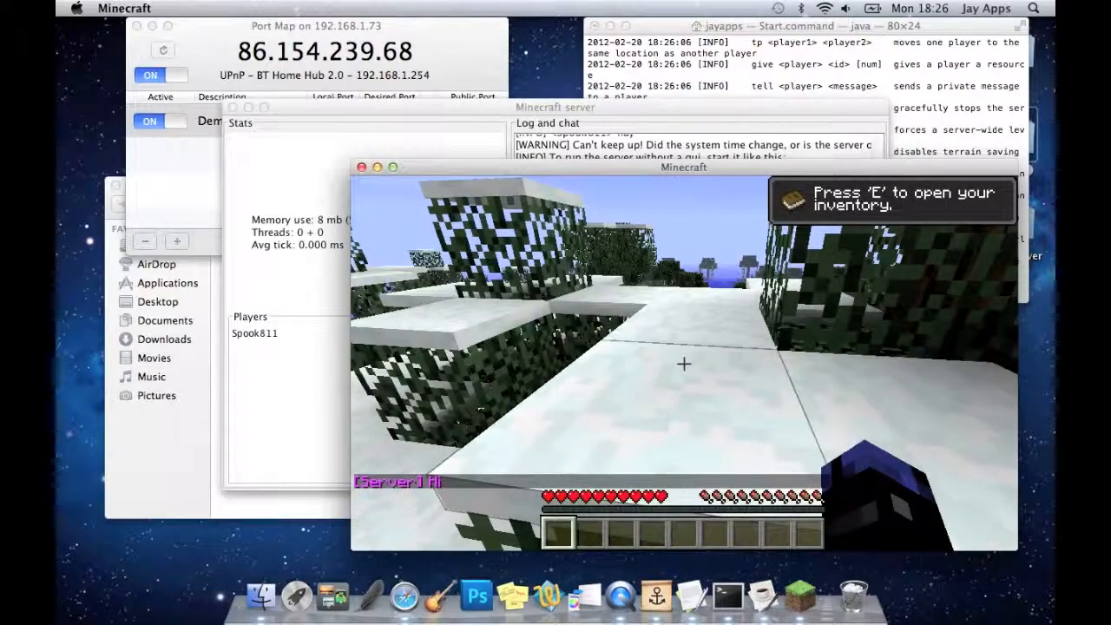
Give the connected player operator status with the op command in the server console, and return to the game
key(Escape)
click(263, 466)
click(597, 473)
text(op Sp)
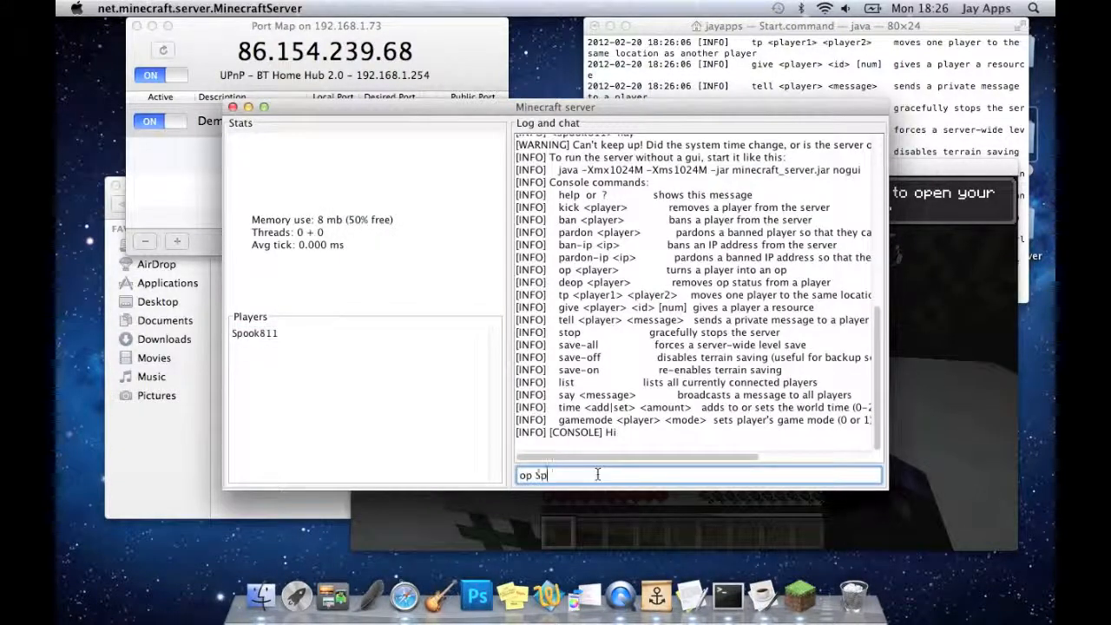
text(ook811)
key(Return)
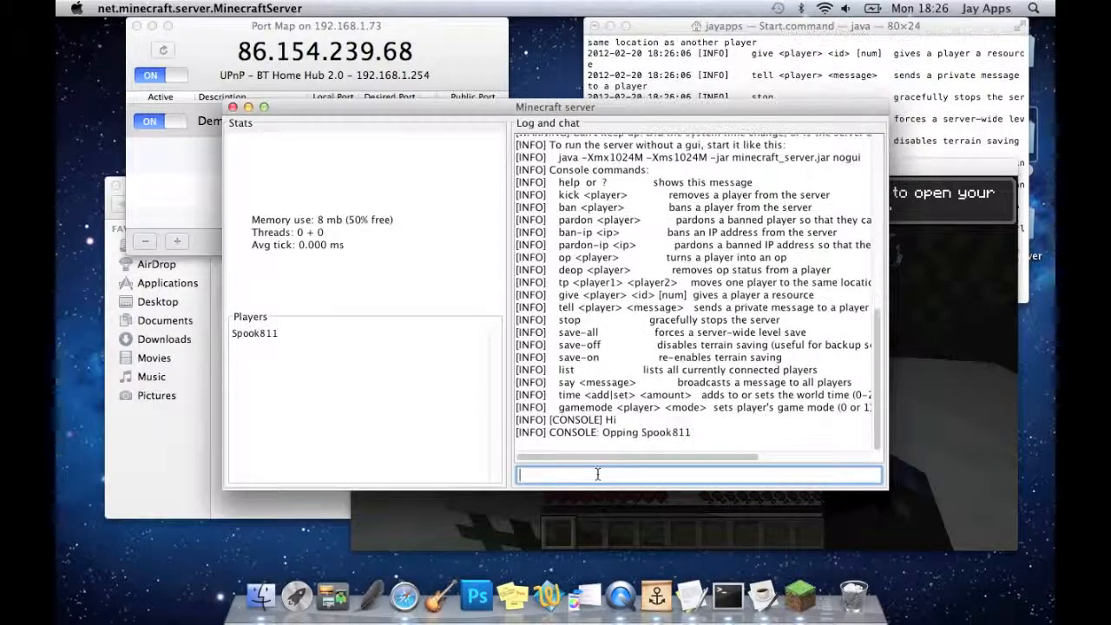
click(624, 524)
click(611, 302)
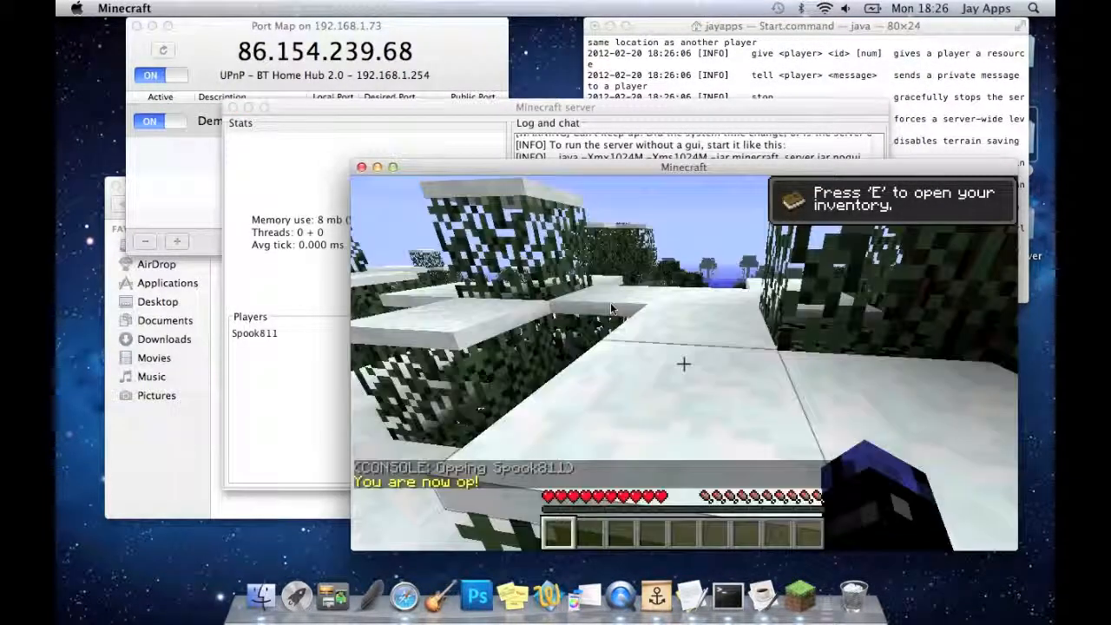
Check the in-game chat history and the player's inventory, closing each one again
key(t)
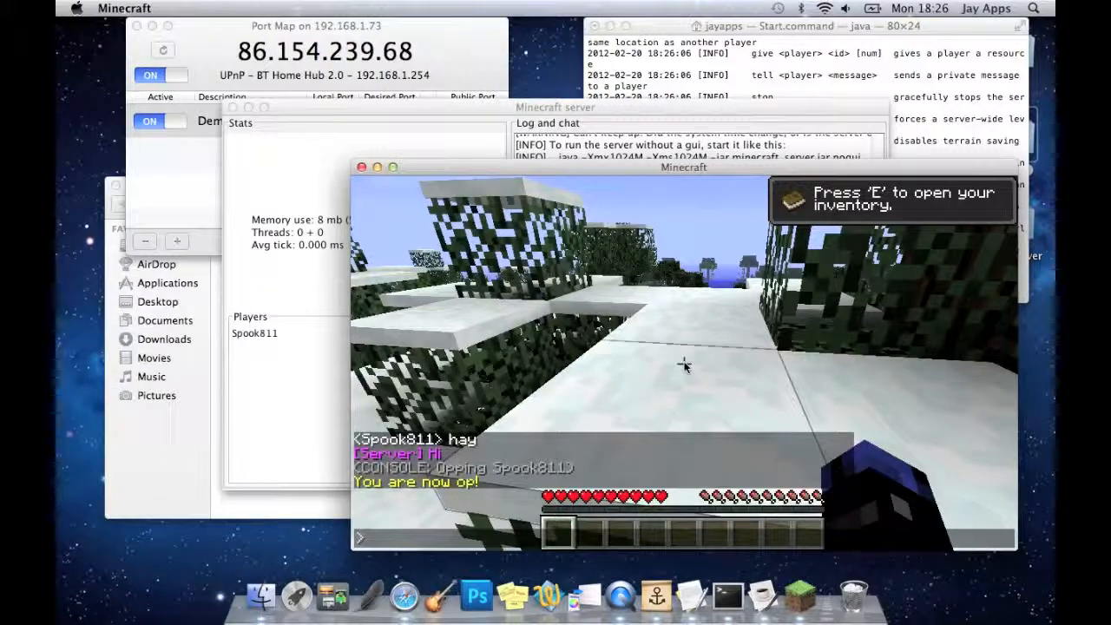
key(Escape)
key(t)
key(Escape)
key(e)
key(e)
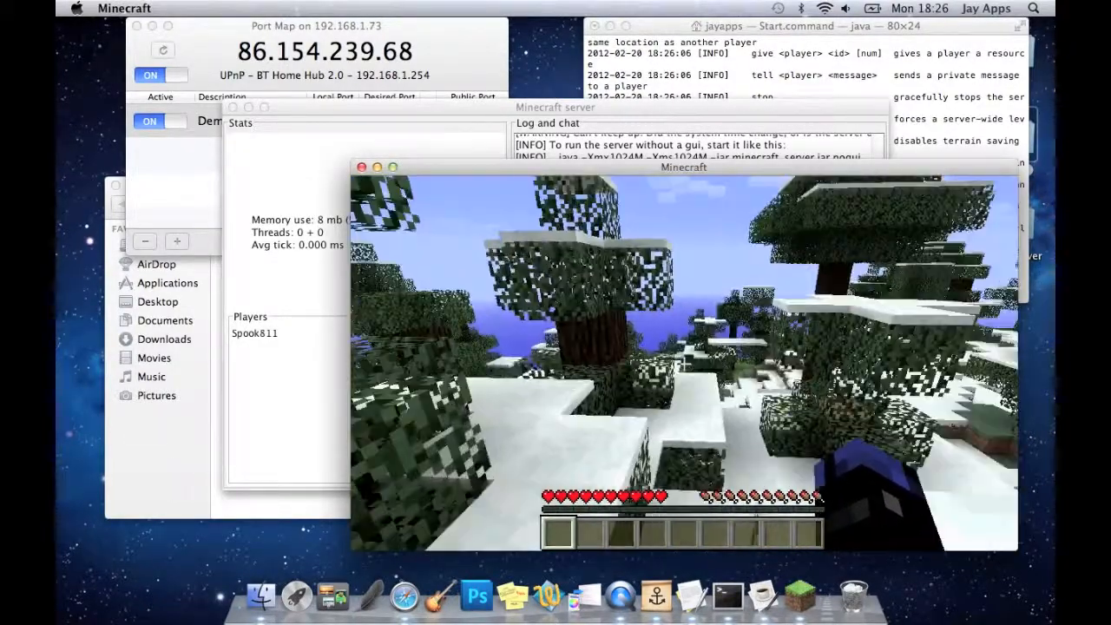
Pause the game and return to the stop entry in the Minecraft server window's command list
key(Escape)
click(346, 349)
click(572, 328)
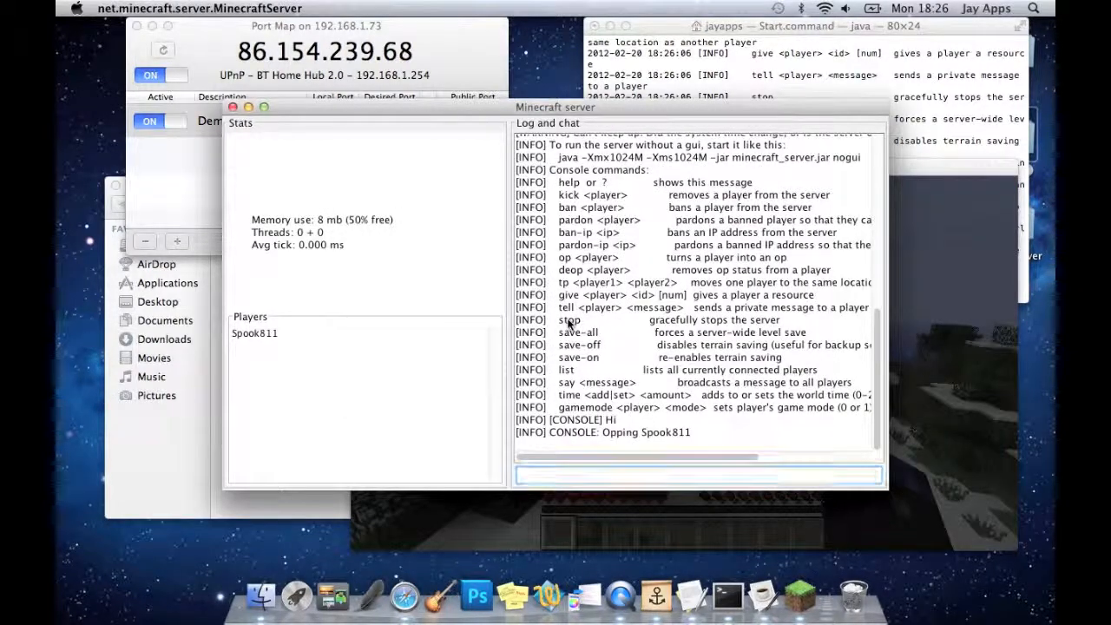